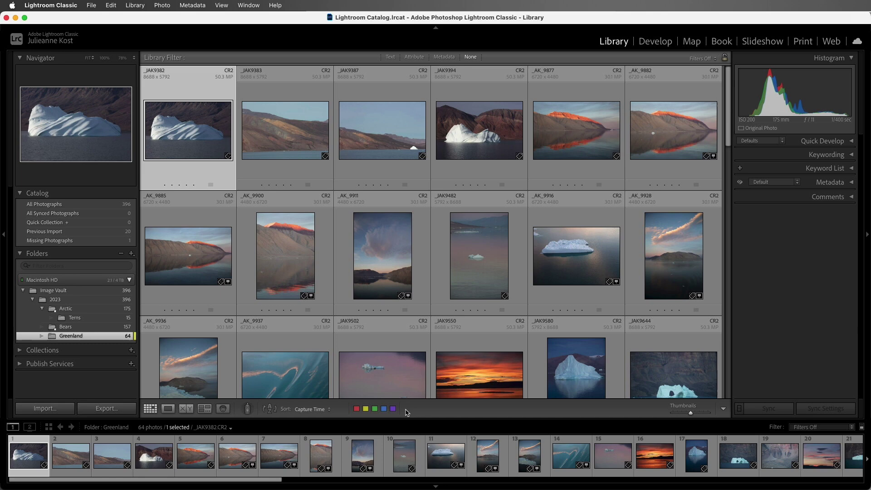
Add Flagging and Rating controls to the grid toolbar beside Thumbnails
{"action": "left_click", "coordinate": [723, 409]}
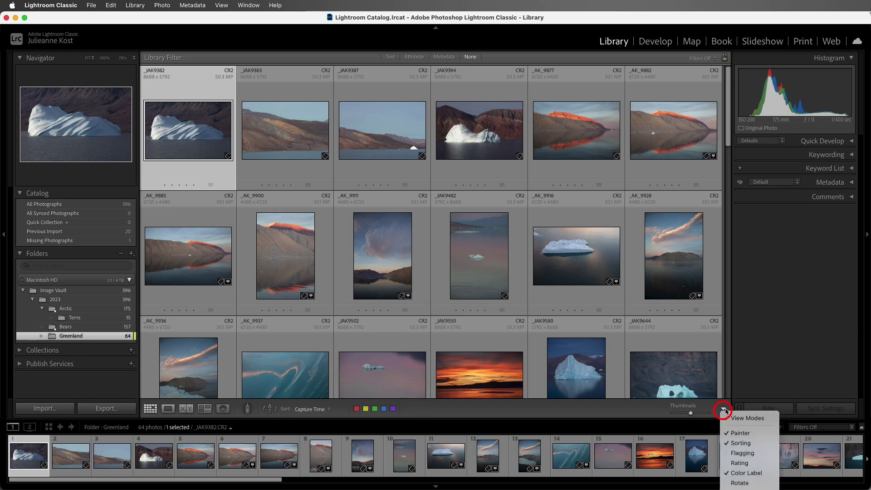
{"action": "left_click", "coordinate": [736, 453]}
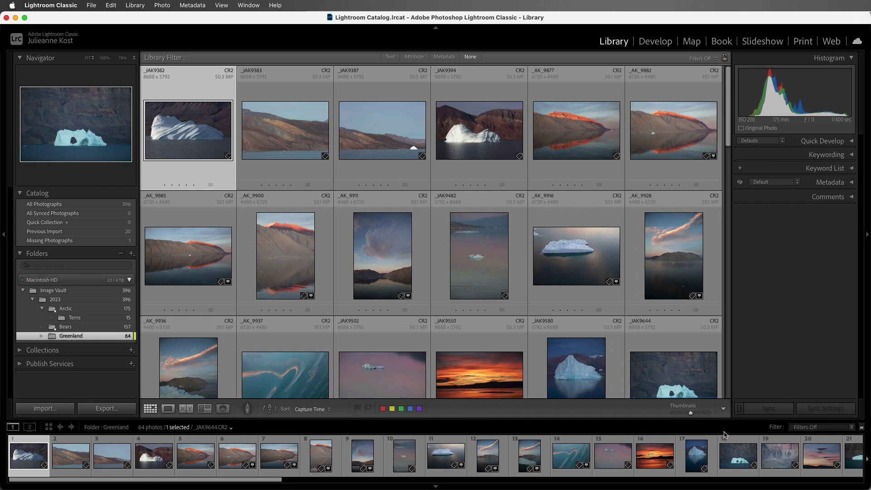
{"action": "left_click", "coordinate": [724, 409]}
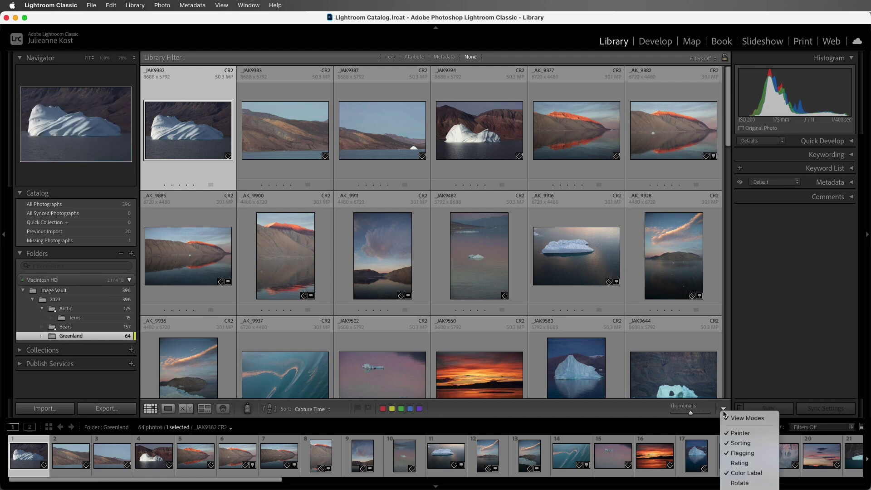
{"action": "left_click", "coordinate": [743, 463]}
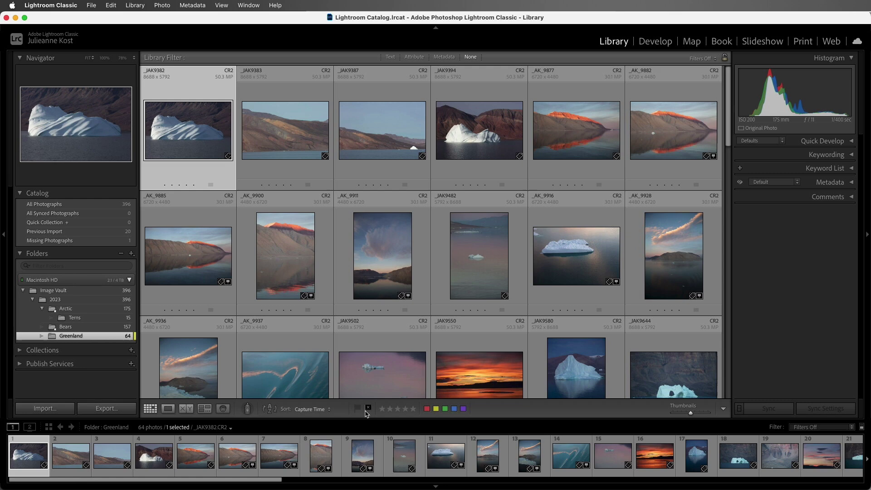
Select _JAK9394, enlarge thumbnails to five per row, and flag it as a pick
{"action": "left_click", "coordinate": [491, 144]}
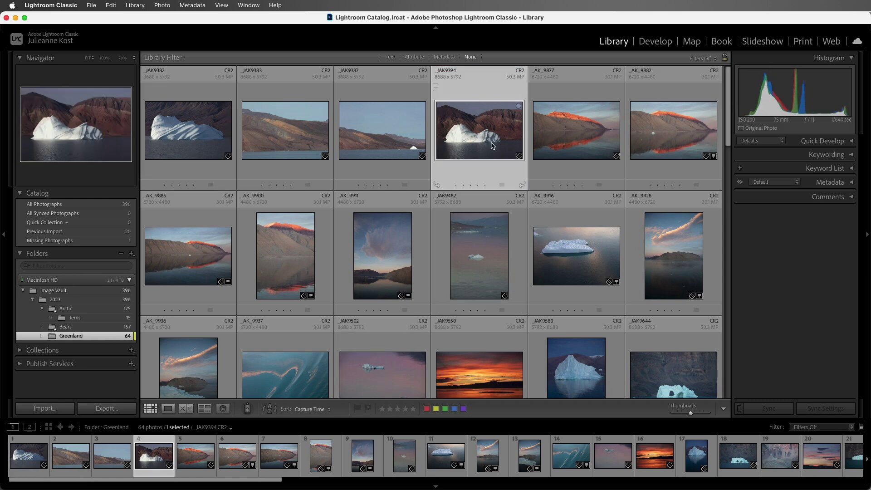
{"action": "left_click_drag", "start_coordinate": [690, 414], "coordinate": [692, 416]}
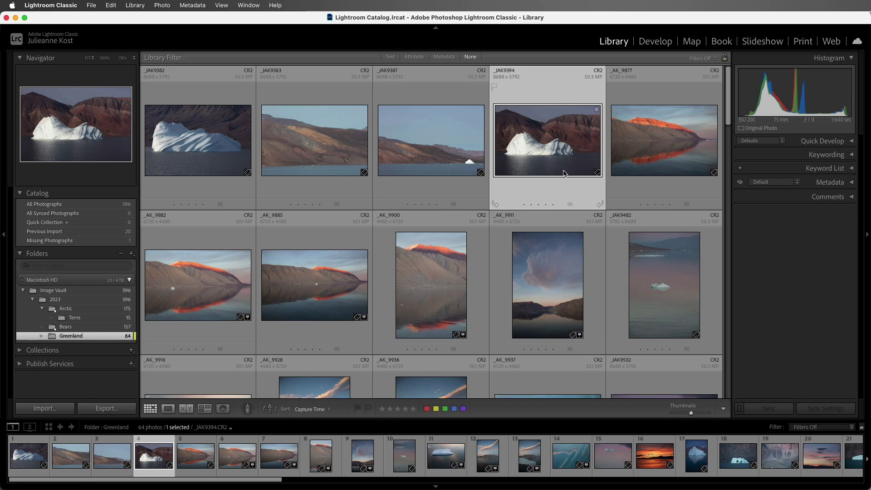
{"action": "left_click", "coordinate": [357, 408]}
Select _AK_9877 through _AK_9900 and step through them in Loupe view
{"action": "left_click", "coordinate": [644, 145]}
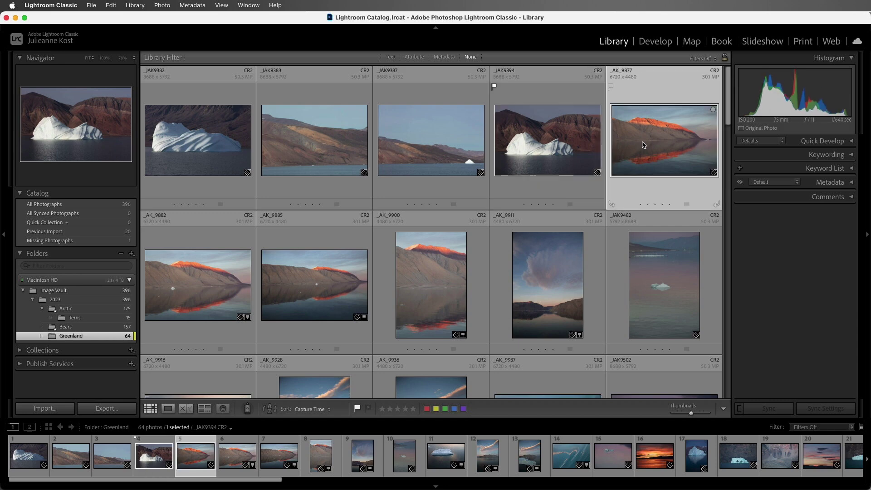
{"action": "left_click", "coordinate": [419, 297], "text": "shift"}
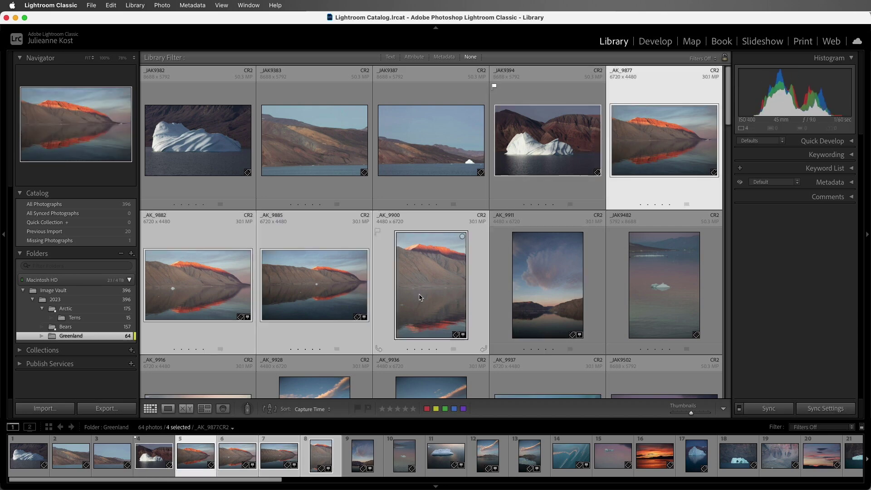
{"action": "key", "text": "e"}
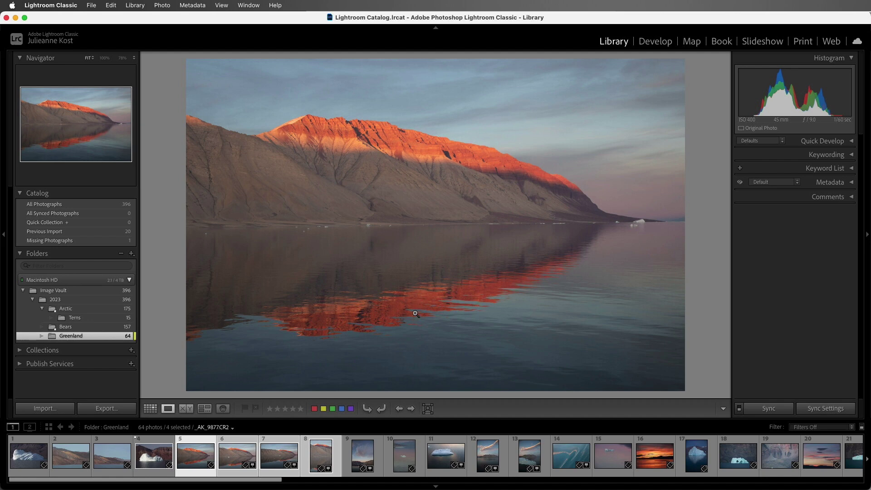
{"action": "left_click", "coordinate": [411, 410]}
{"action": "left_click", "coordinate": [410, 410]}
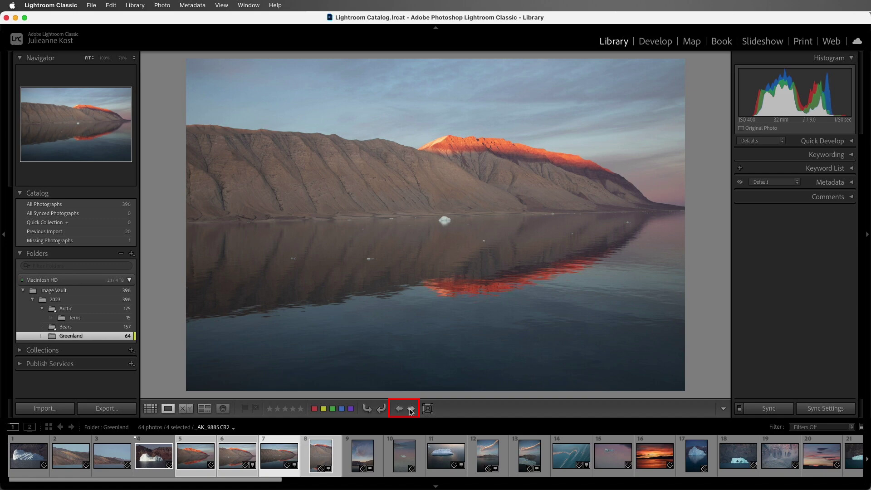
{"action": "left_click", "coordinate": [411, 410]}
{"action": "left_click", "coordinate": [411, 410]}
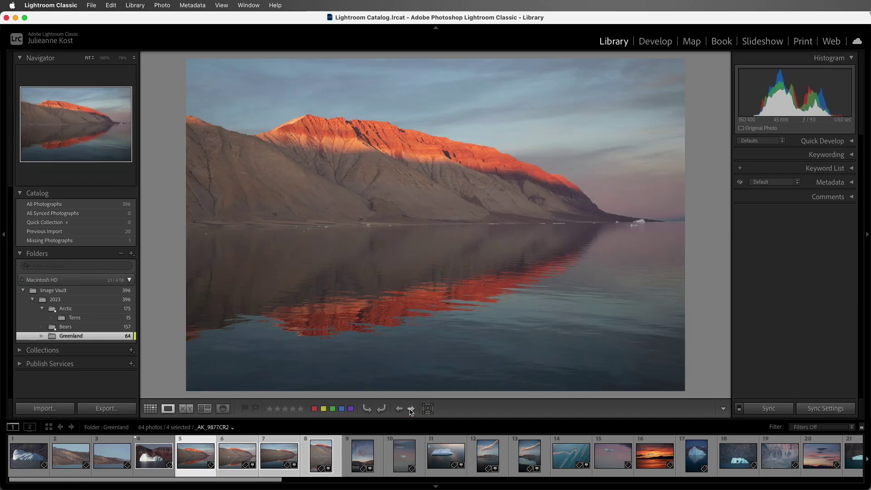
Cycle through the four reflection photos again and flag _AK_9877 as a pick
{"action": "left_click", "coordinate": [411, 410]}
{"action": "left_click", "coordinate": [411, 410]}
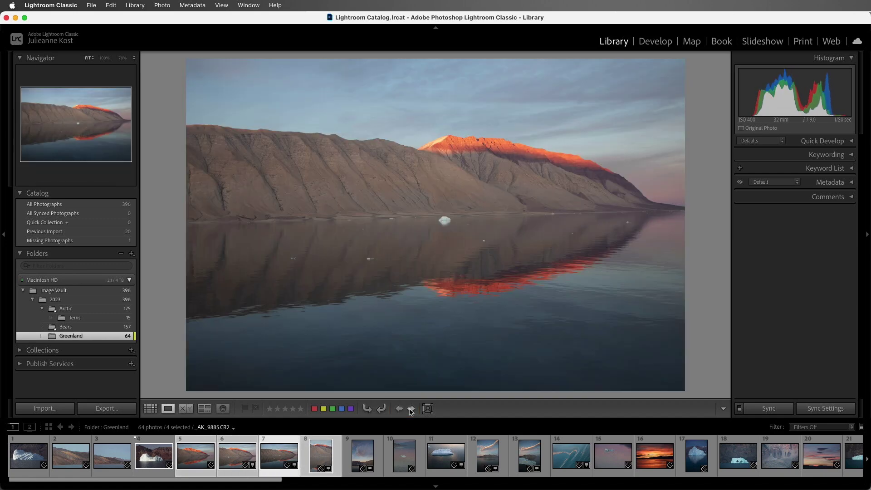
{"action": "left_click", "coordinate": [411, 410]}
{"action": "left_click", "coordinate": [411, 410]}
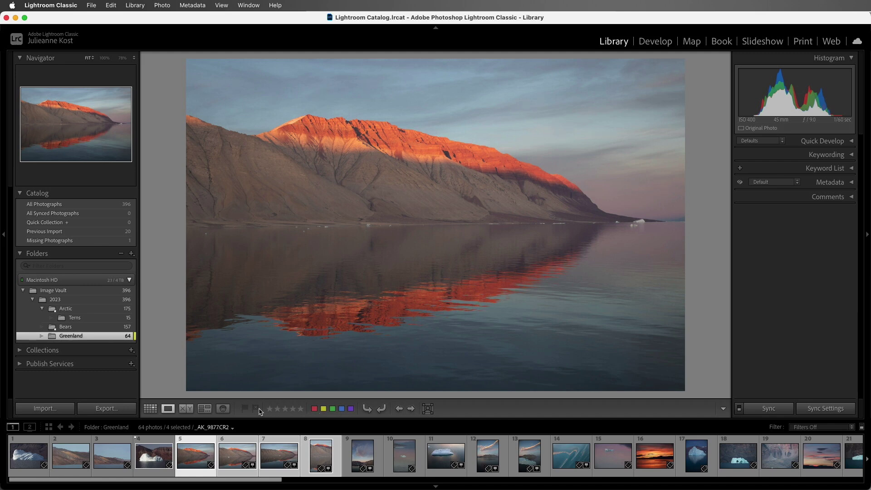
{"action": "left_click", "coordinate": [245, 409]}
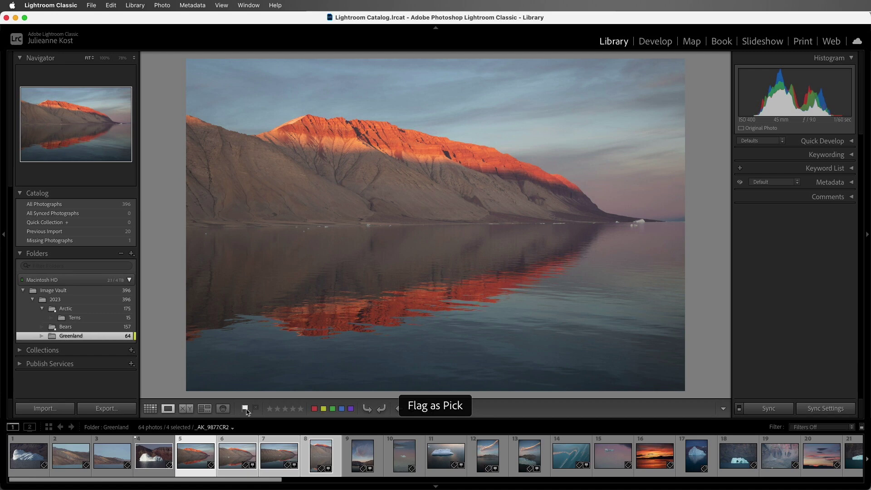
Select _JAK9482 and _JAK9502, and flag _JAK9482 as a pick in Loupe
{"action": "key", "text": "g"}
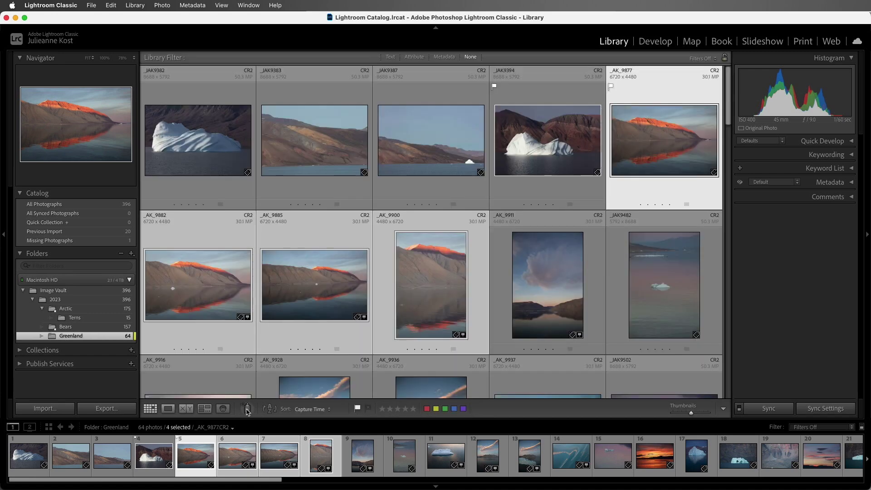
{"action": "scroll", "coordinate": [498, 199], "scroll_direction": "down", "scroll_amount": 5}
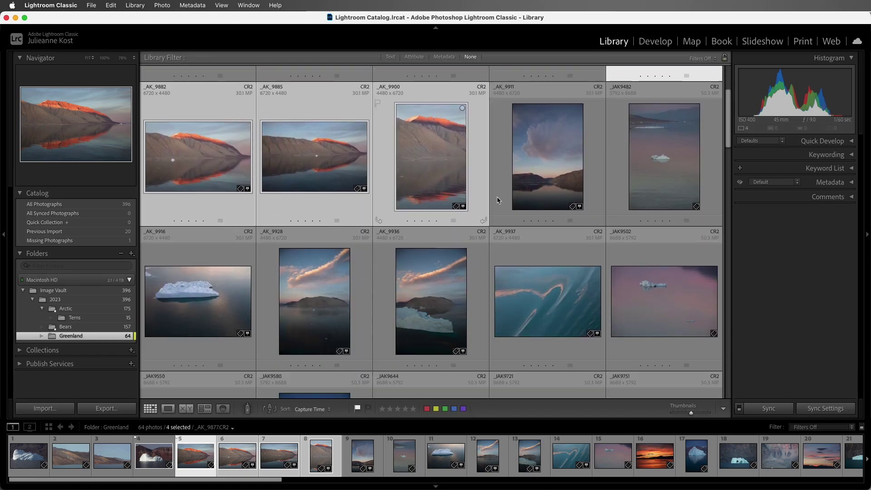
{"action": "left_click", "coordinate": [651, 169]}
{"action": "left_click", "coordinate": [648, 301], "text": "shift"}
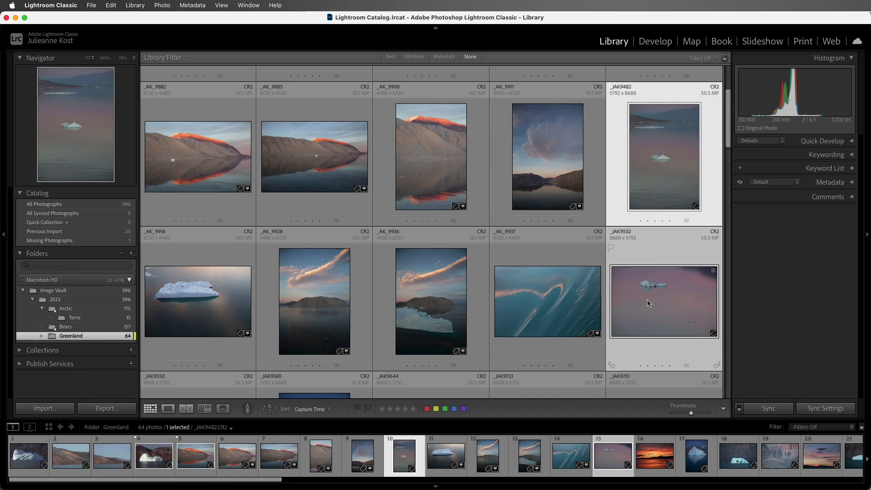
{"action": "key", "text": "e"}
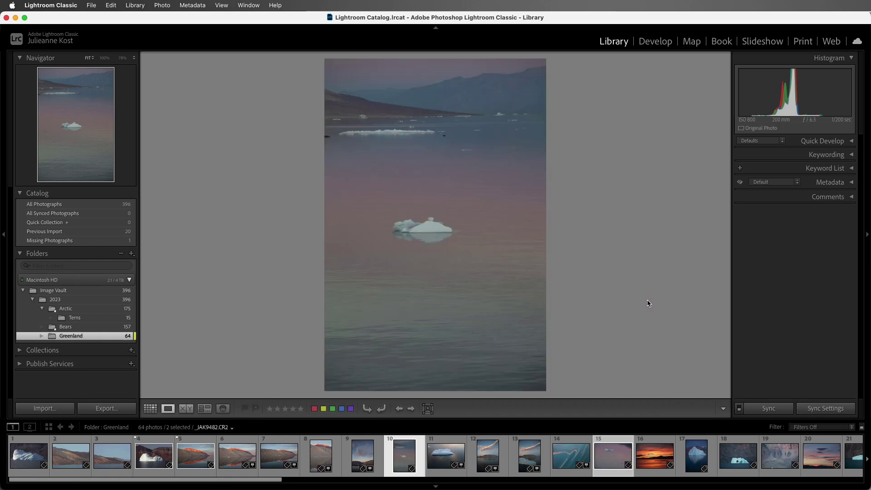
{"action": "key", "text": "p"}
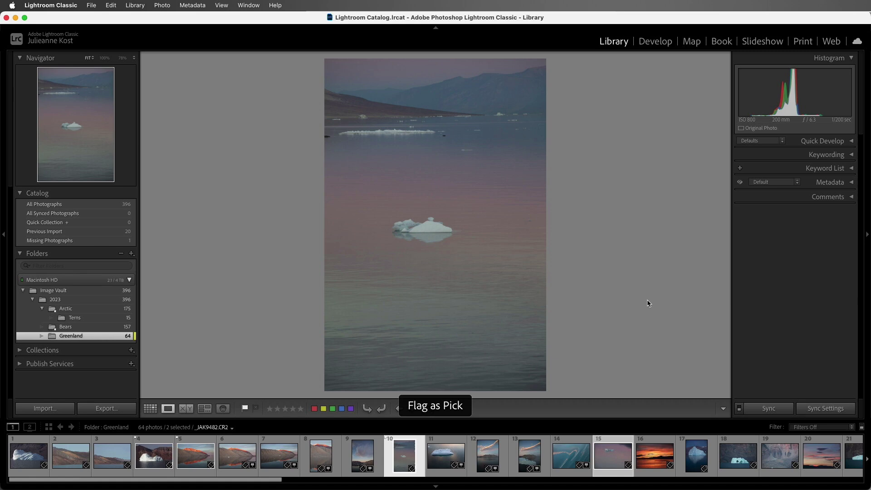
Mark _JAK9502 as rejected and return to the Grid view
{"action": "key", "text": "Right"}
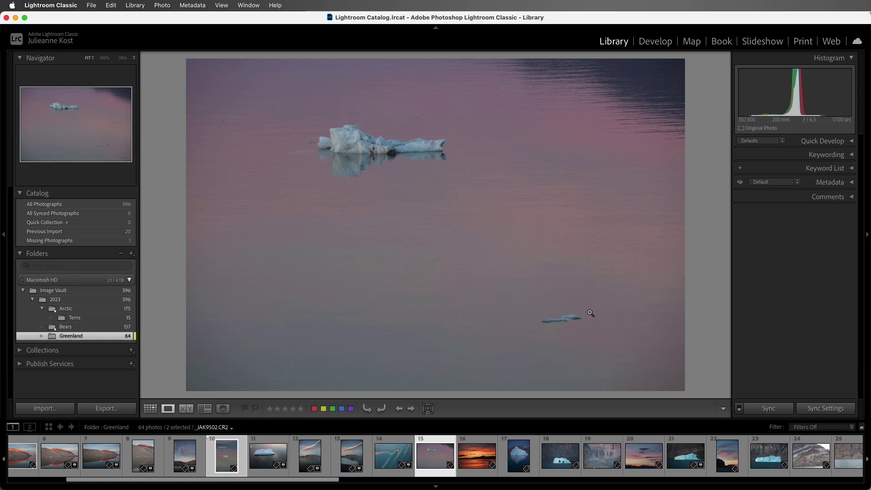
{"action": "left_click", "coordinate": [256, 408]}
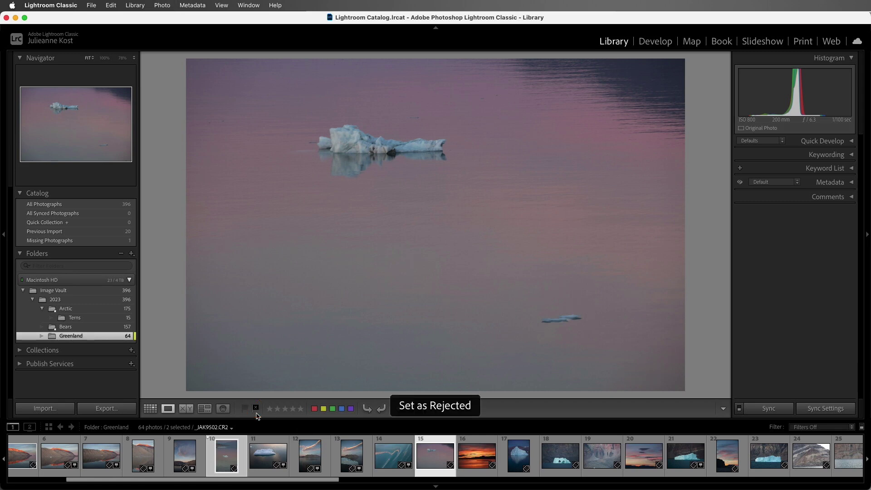
{"action": "key", "text": "g"}
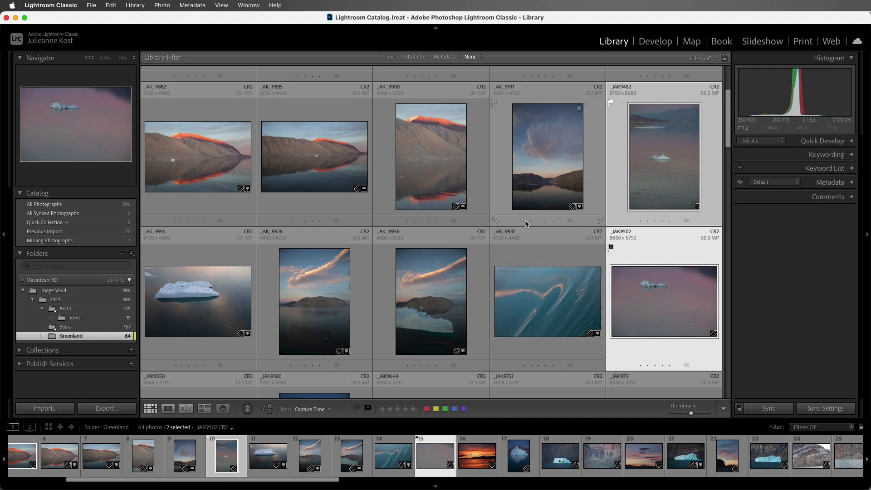
Toggle the pick flag on _JAK9482 until it ends up unflagged
{"action": "left_click", "coordinate": [621, 161]}
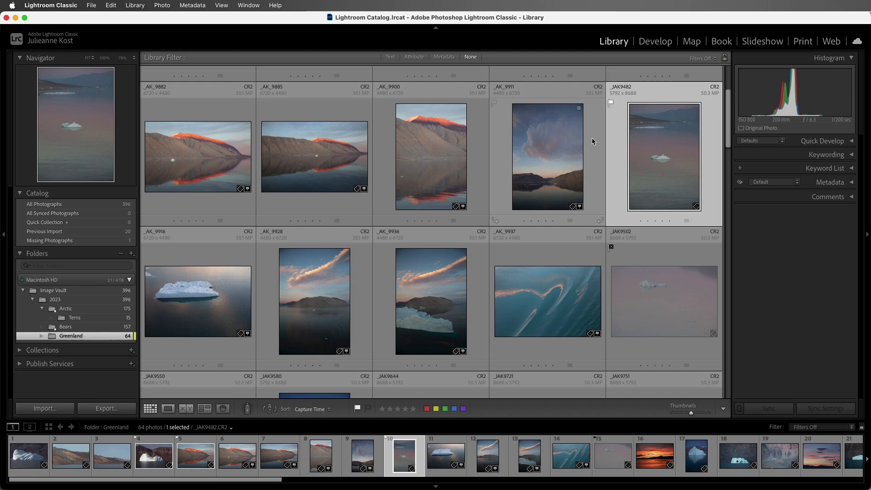
{"action": "left_click", "coordinate": [357, 409]}
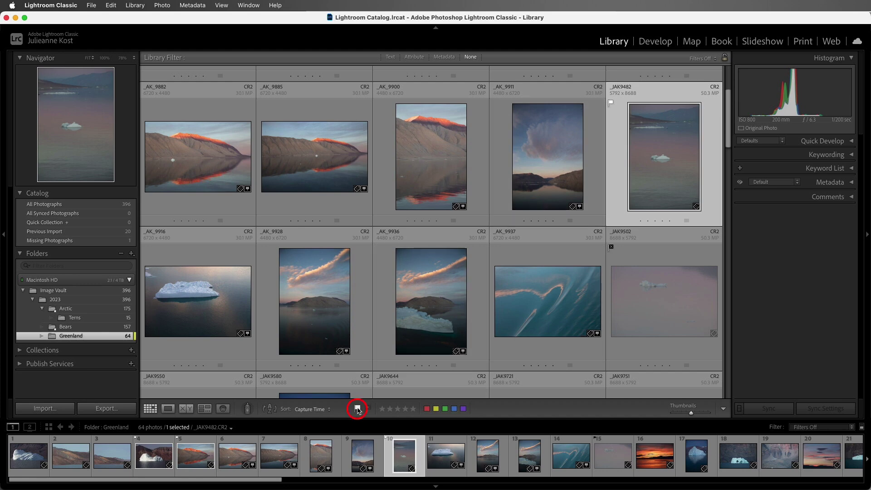
{"action": "left_click", "coordinate": [358, 410]}
{"action": "left_click", "coordinate": [357, 409]}
{"action": "left_click", "coordinate": [357, 409]}
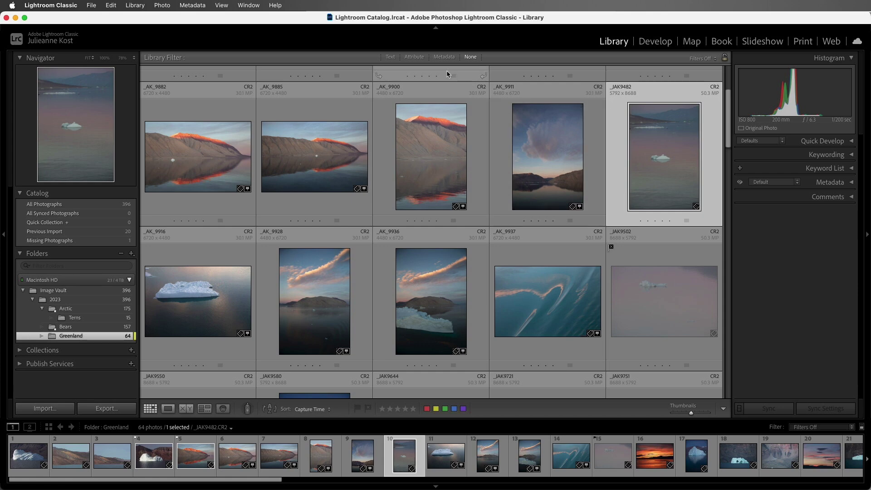
{"action": "left_click", "coordinate": [415, 58]}
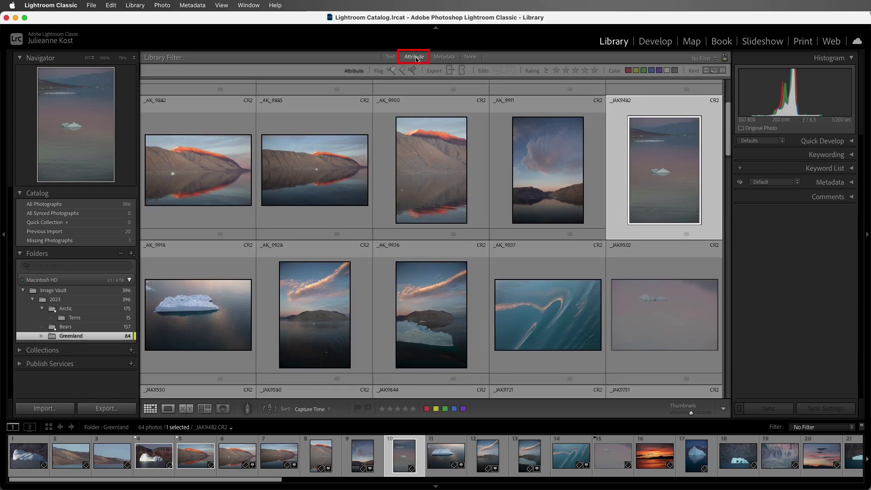
{"action": "left_click", "coordinate": [393, 71]}
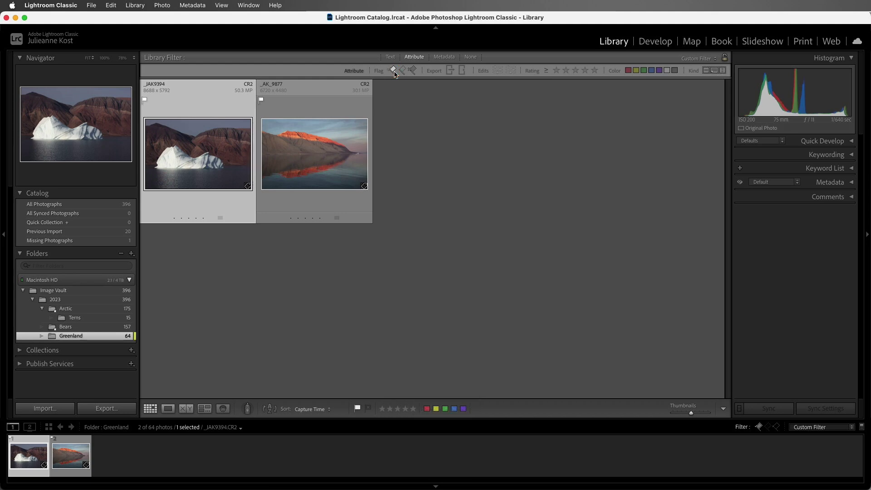
{"action": "left_click", "coordinate": [393, 71]}
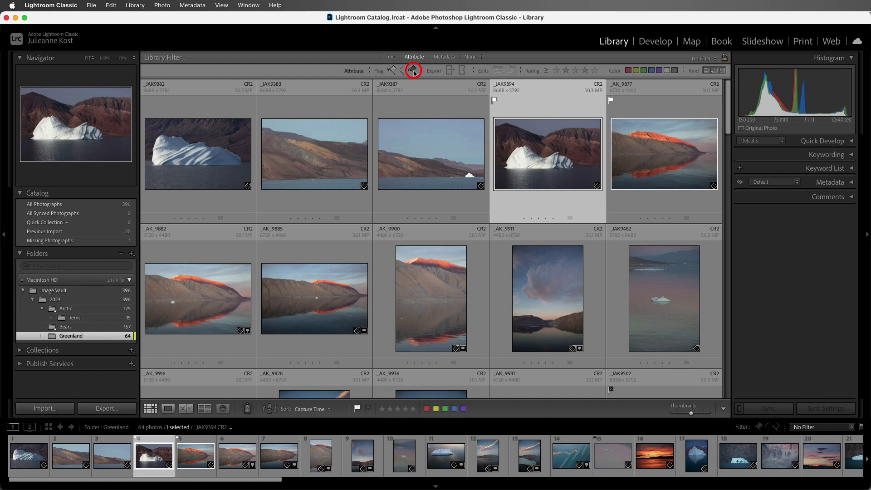
{"action": "left_click", "coordinate": [413, 71]}
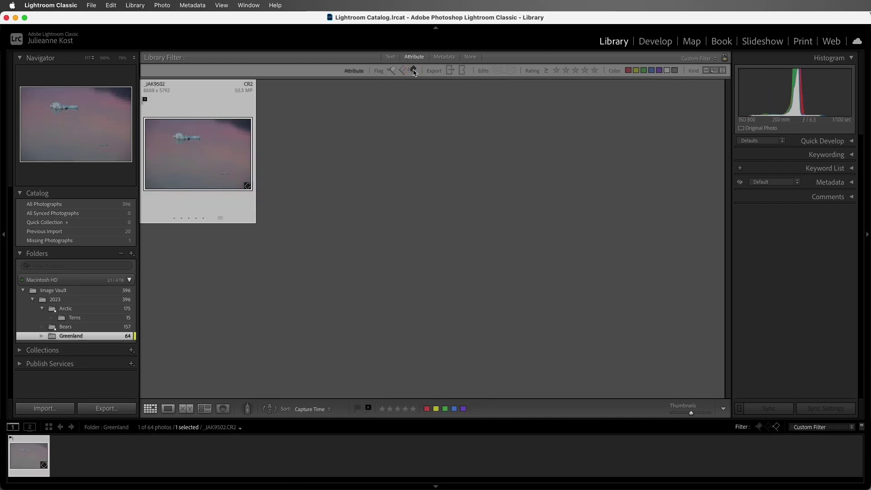
{"action": "left_click", "coordinate": [474, 59]}
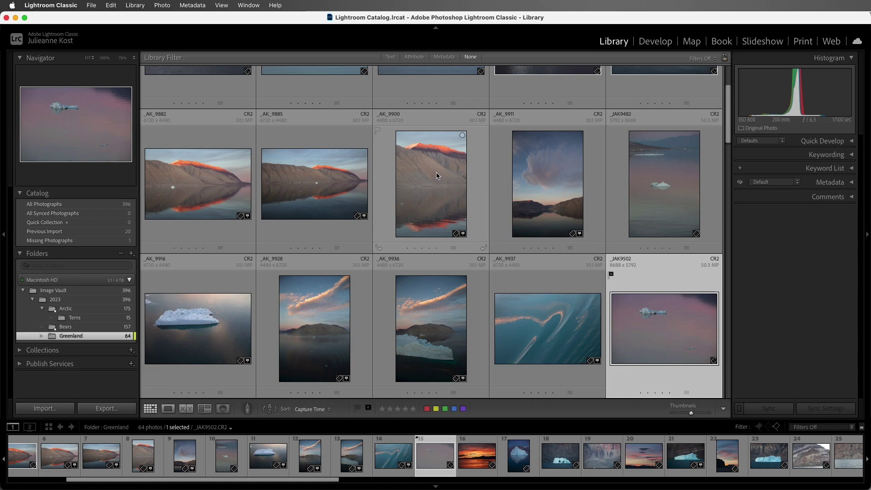
Select _JAK9644 and try one to three stars using its rating dots
{"action": "scroll", "coordinate": [437, 176], "scroll_direction": "down", "scroll_amount": 8}
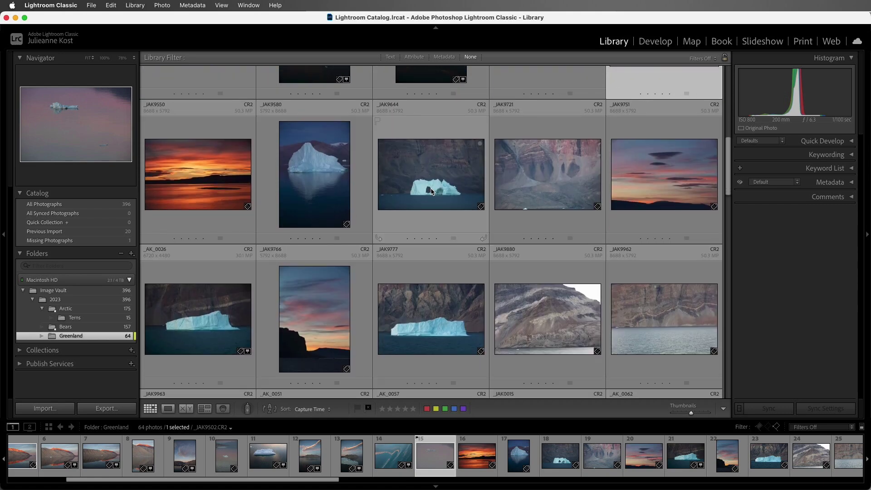
{"action": "left_click", "coordinate": [415, 176]}
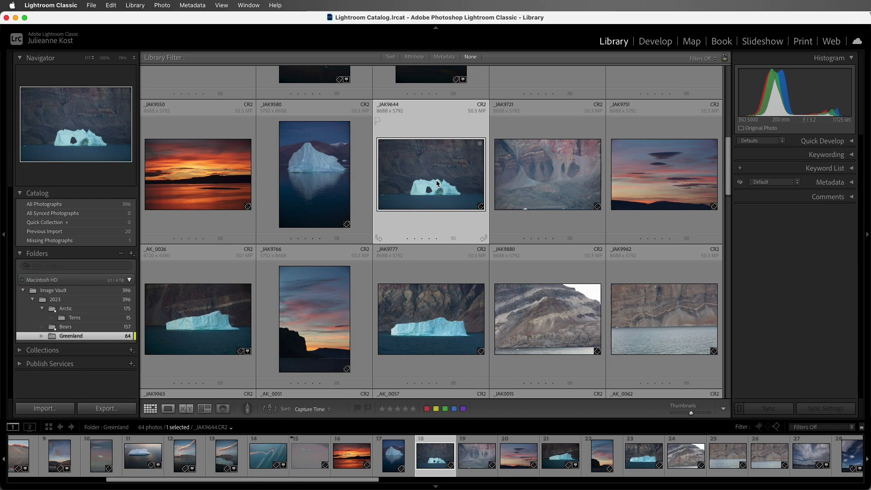
{"action": "left_click", "coordinate": [422, 240]}
{"action": "left_click", "coordinate": [415, 239]}
{"action": "left_click", "coordinate": [408, 239]}
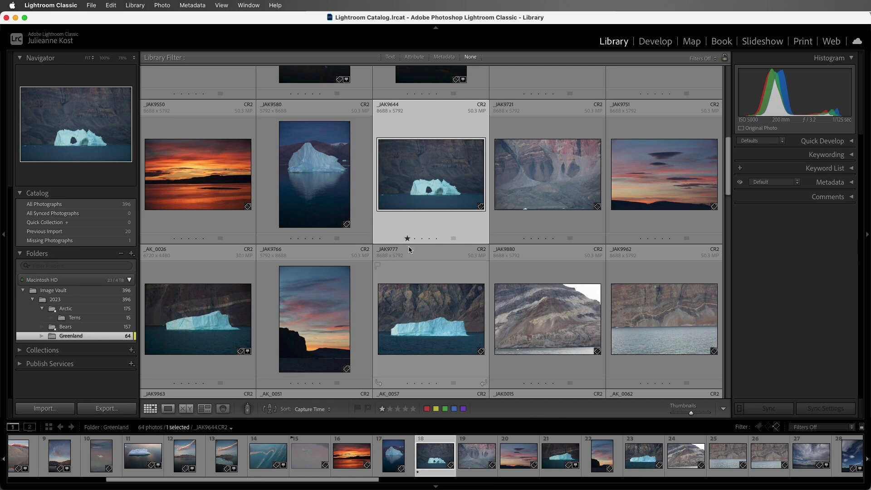
{"action": "left_click", "coordinate": [415, 239]}
{"action": "left_click", "coordinate": [422, 239]}
Cycle _JAK9644's rating from 0 to 5 stars with number keys, ending at 2 stars
{"action": "key", "text": "0"}
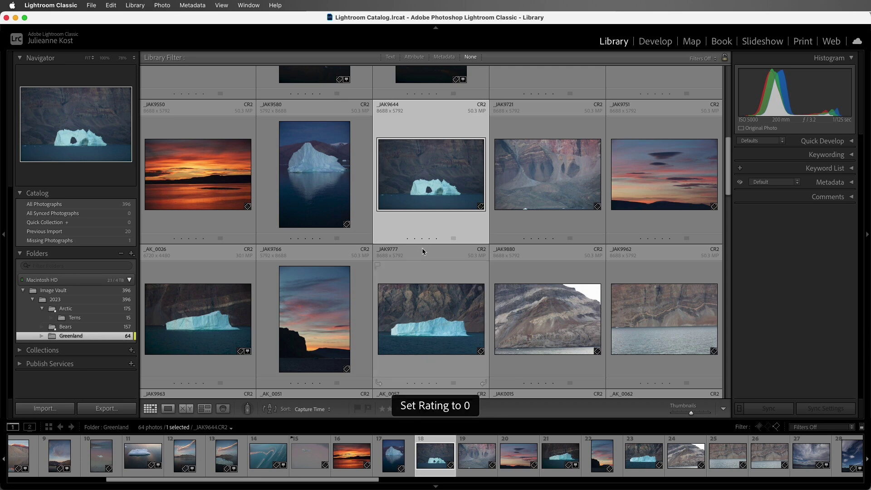
{"action": "key", "text": "1"}
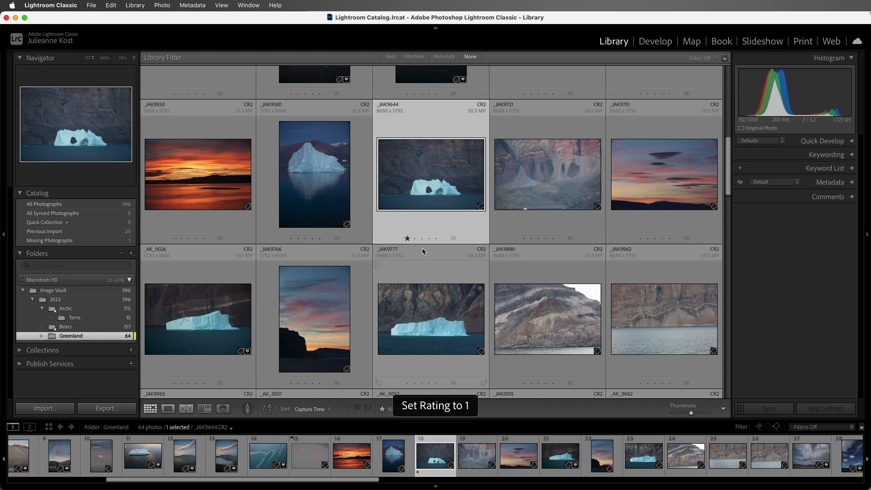
{"action": "key", "text": "2"}
{"action": "key", "text": "3"}
{"action": "key", "text": "4"}
{"action": "key", "text": "5"}
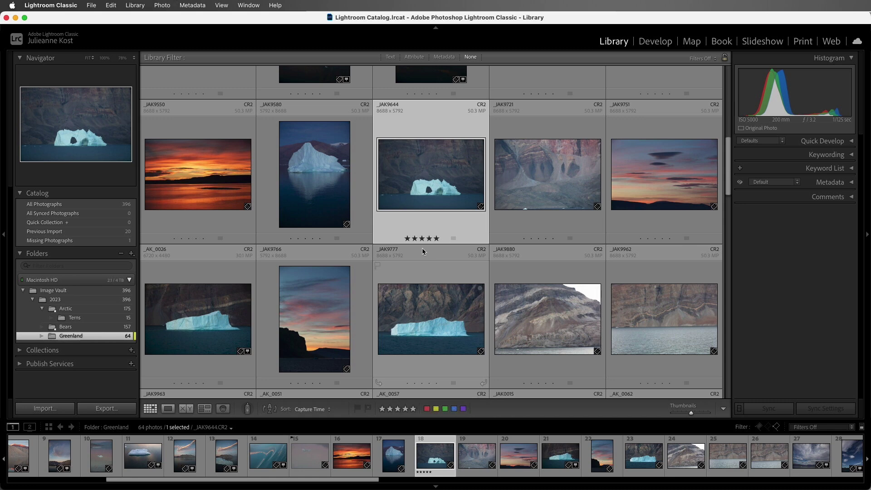
{"action": "key", "text": "2"}
In Loupe, give the flat-topped iceberg one star and the cliff-and-water photo two stars
{"action": "double_click", "coordinate": [427, 205]}
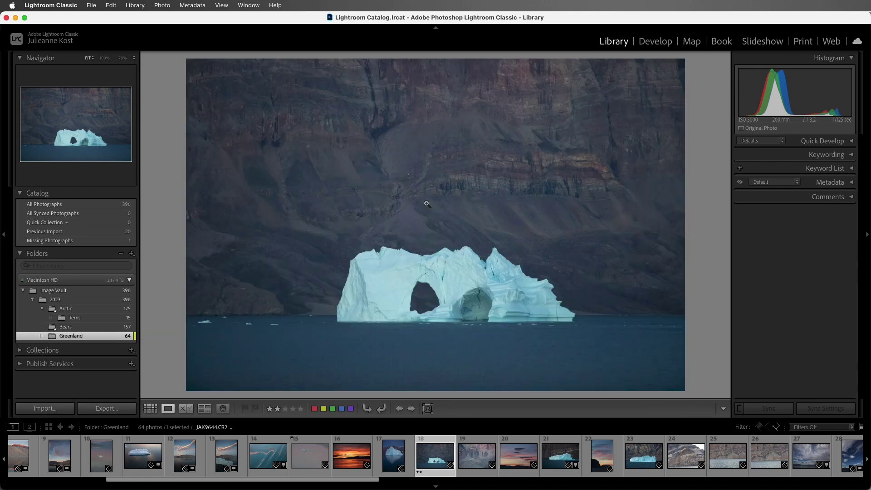
{"action": "key", "text": "Right"}
{"action": "key", "text": "Right"}
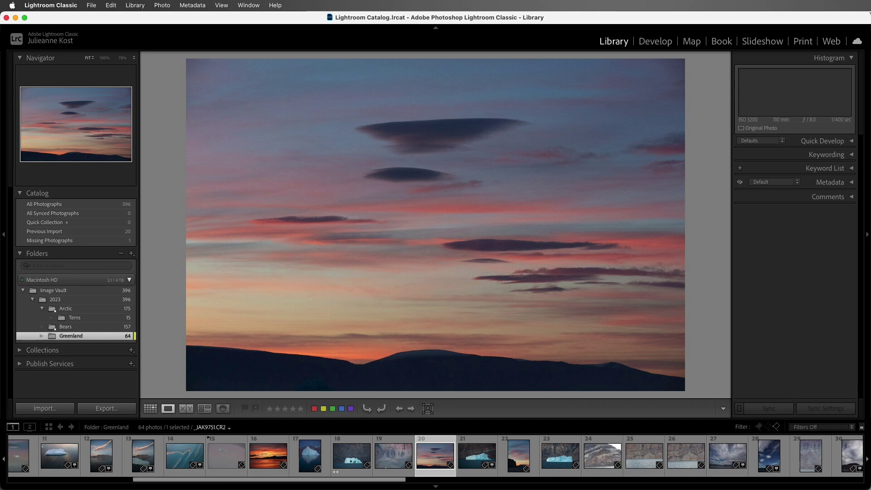
{"action": "key", "text": "Right"}
{"action": "key", "text": "Right"}
{"action": "key", "text": "Right"}
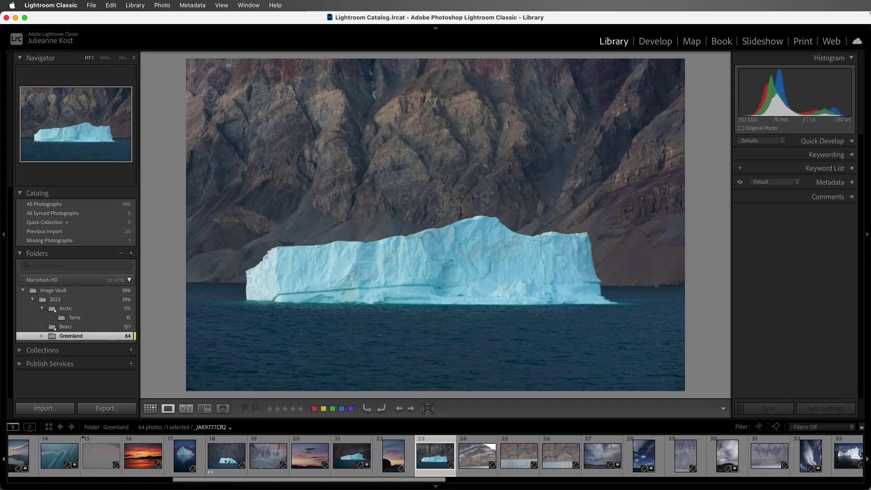
{"action": "key", "text": "1"}
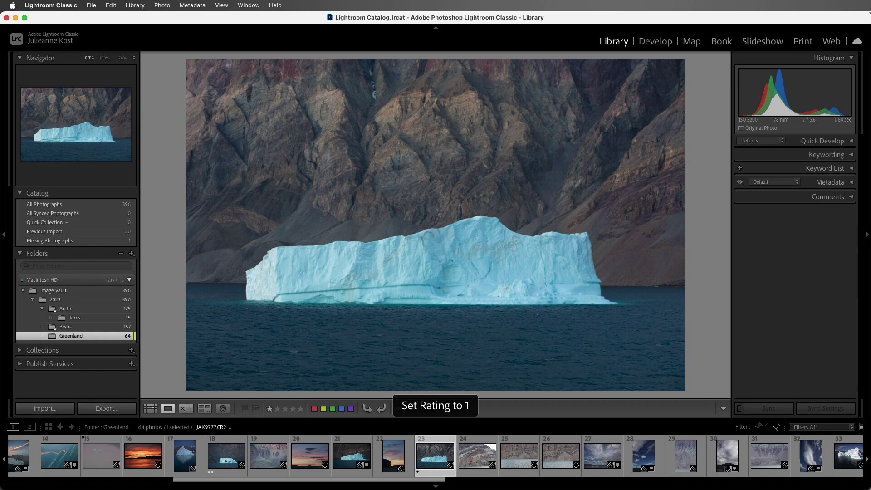
{"action": "key", "text": "Right"}
{"action": "key", "text": "Right"}
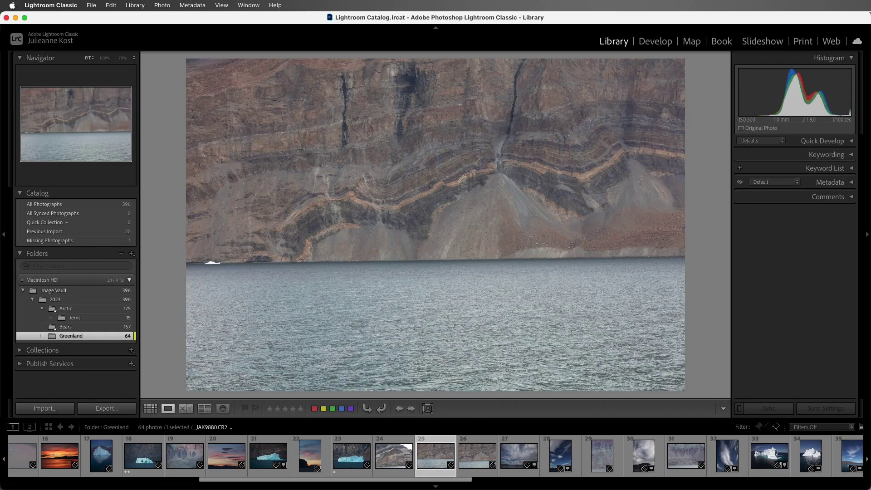
{"action": "key", "text": "Right"}
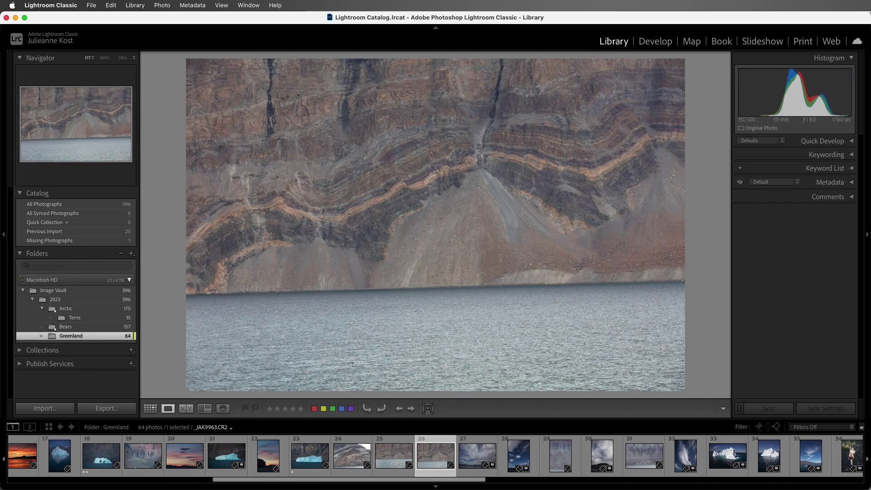
{"action": "key", "text": "2"}
Step through the remaining Greenland photos to the wave-washed rock shot _JAK0716
{"action": "key", "text": "Right"}
{"action": "key", "text": "Right"}
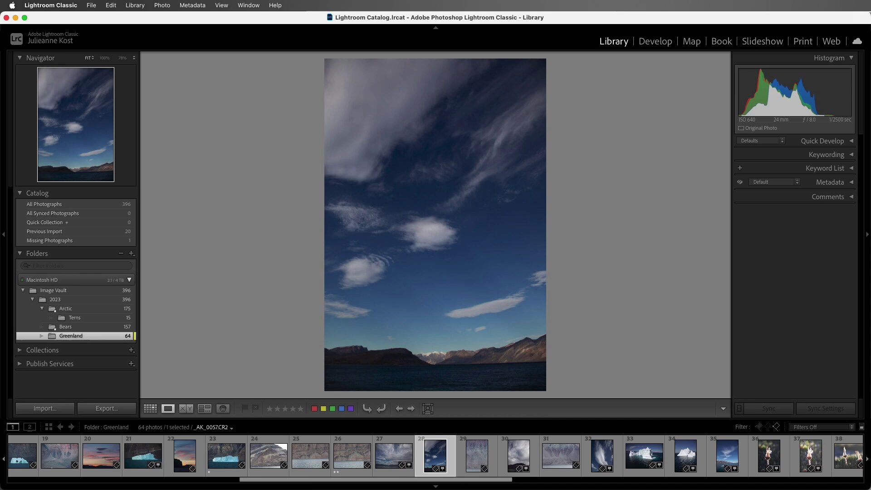
{"action": "key", "text": "Right"}
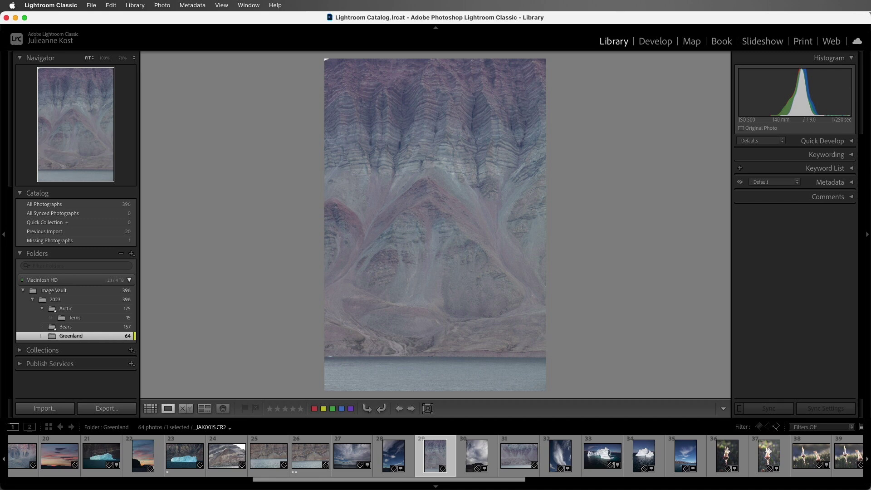
{"action": "key", "text": "Right"}
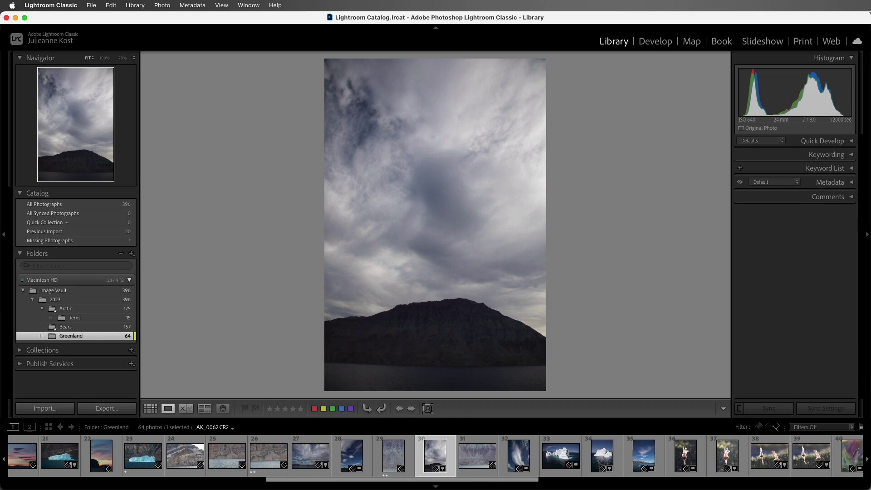
{"action": "key", "text": "Right"}
{"action": "key", "text": "Right"}
{"action": "key", "text": "Right"}
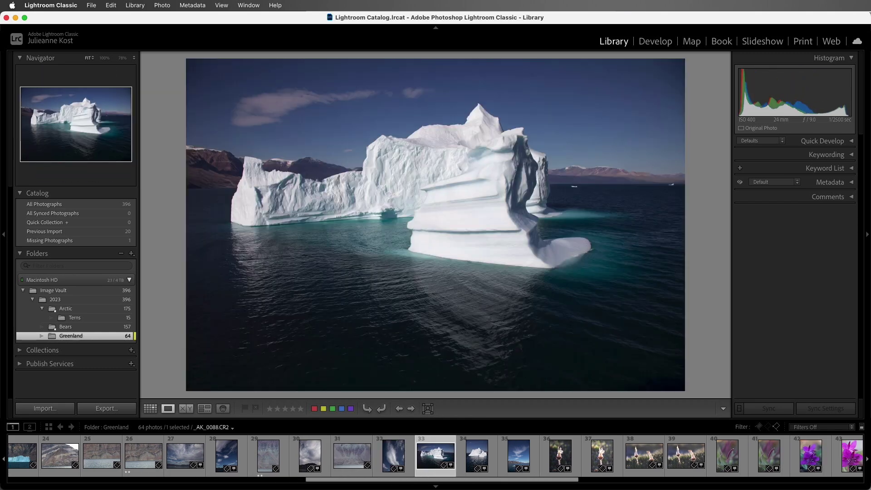
{"action": "key", "text": "Right"}
{"action": "key", "text": "Right"}
{"action": "key", "text": "Right"}
{"action": "key", "text": "Right"}
{"action": "key", "text": "Right"}
{"action": "key", "text": "Right"}
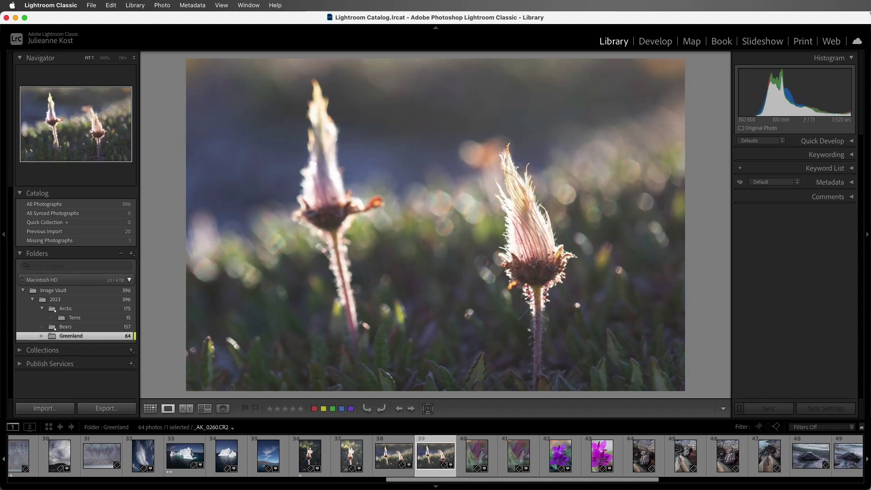
{"action": "key", "text": "Right"}
{"action": "key", "text": "Right"}
{"action": "key", "text": "Right"}
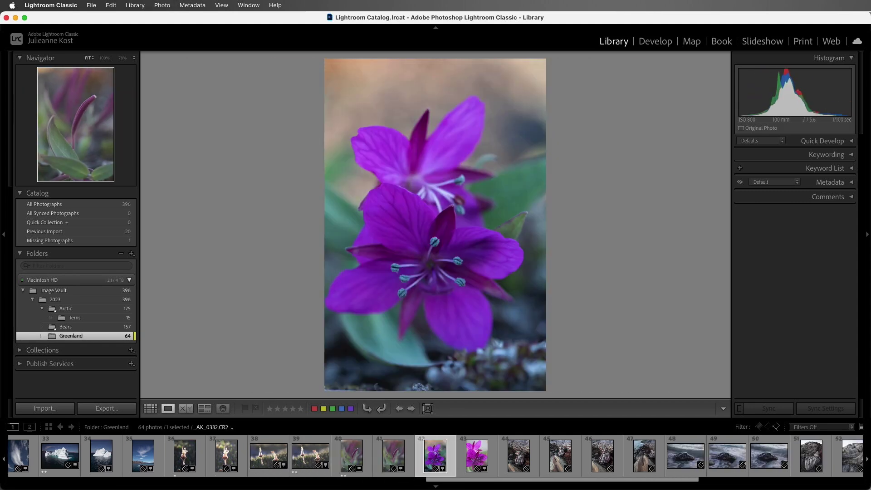
{"action": "key", "text": "Right"}
{"action": "key", "text": "Right"}
{"action": "key", "text": "Right"}
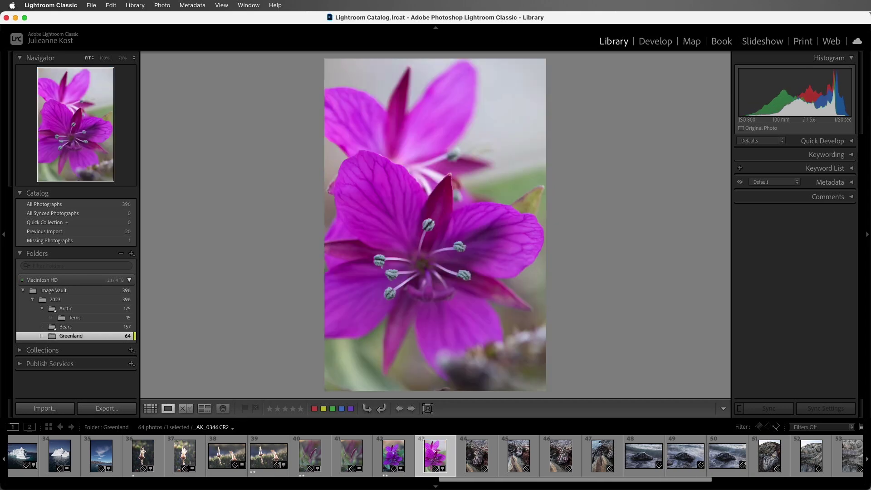
{"action": "key", "text": "Right"}
{"action": "key", "text": "Right"}
{"action": "key", "text": "Right"}
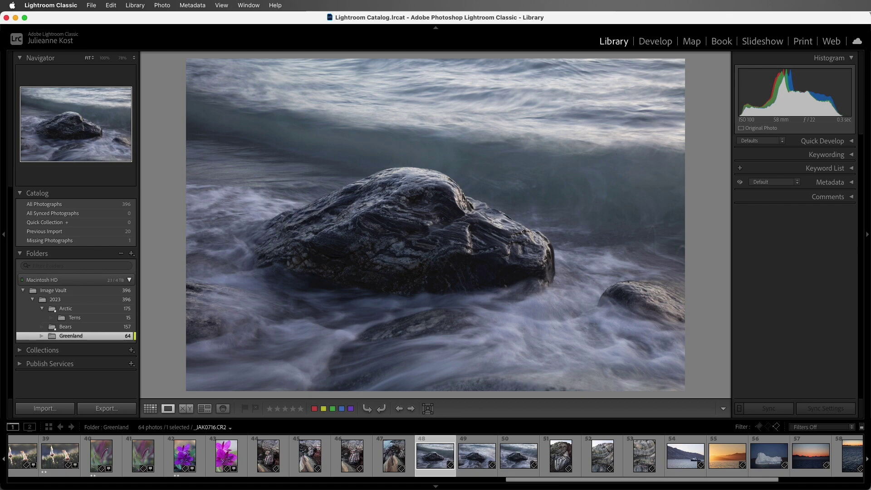
In Grid view, set the Painter to paint a two-star Rating
{"action": "key", "text": "g"}
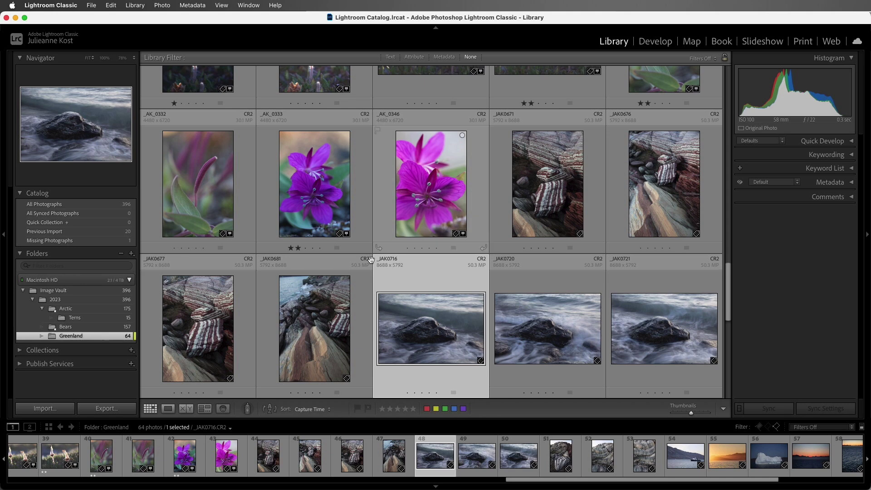
{"action": "left_click", "coordinate": [247, 409]}
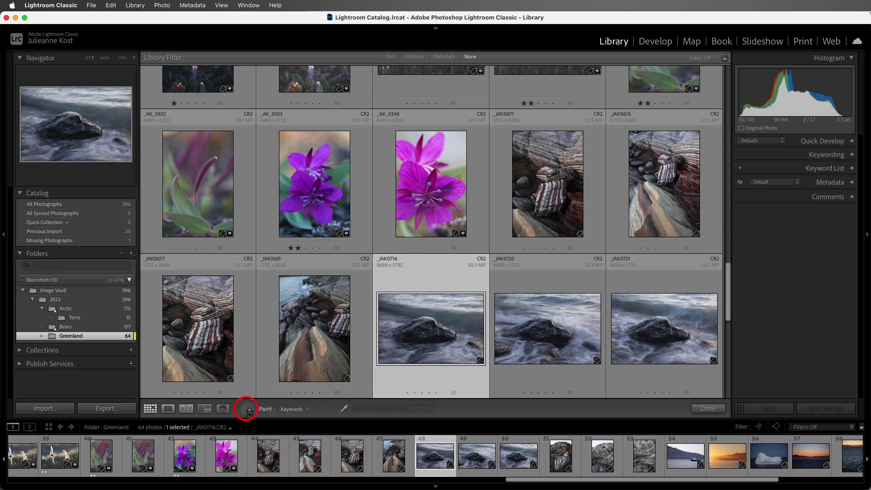
{"action": "left_click", "coordinate": [305, 410]}
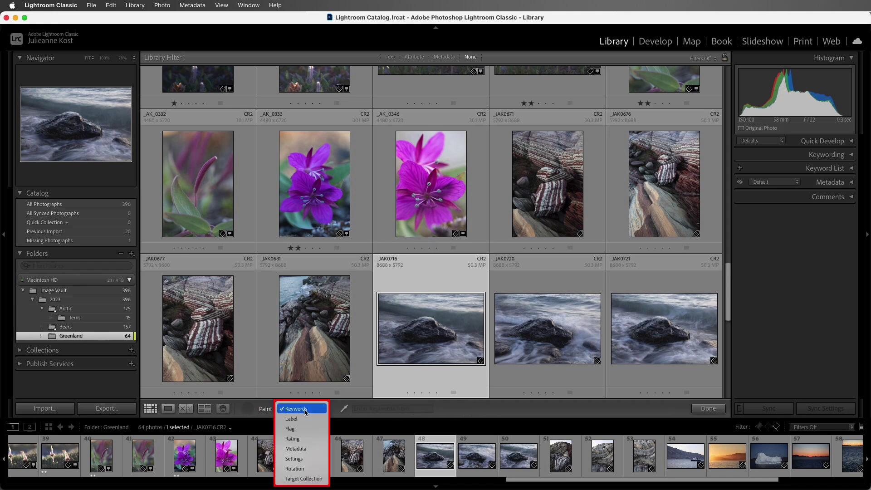
{"action": "left_click", "coordinate": [305, 439]}
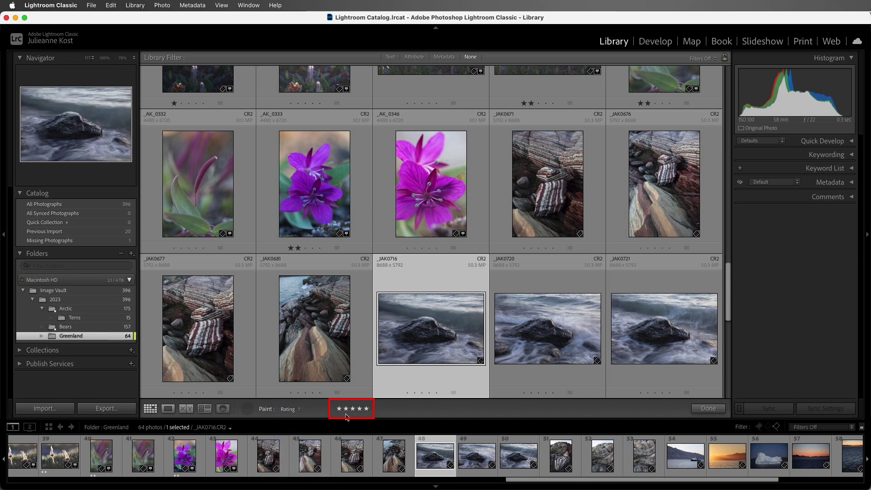
{"action": "left_click", "coordinate": [346, 409]}
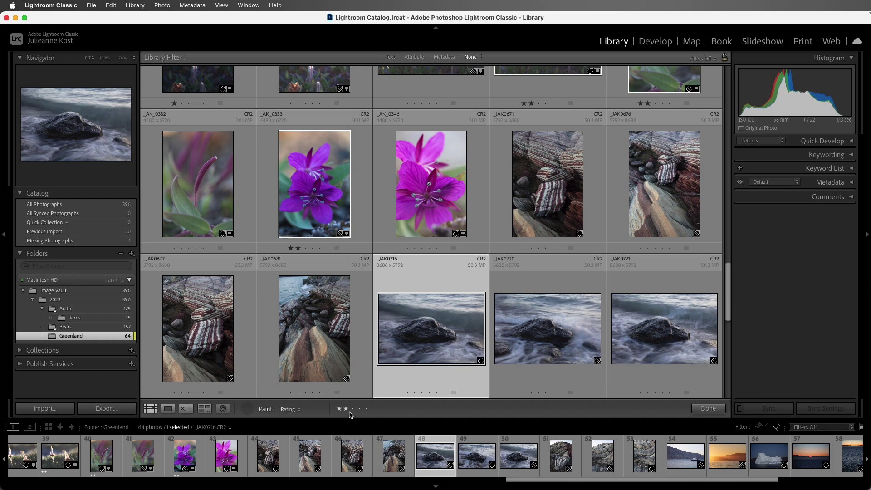
Paint two stars onto _JAK0716, _JAK0721, _JAK0888, _JAK0747, _JAK0935 and _AK_0554
{"action": "left_click", "coordinate": [434, 333]}
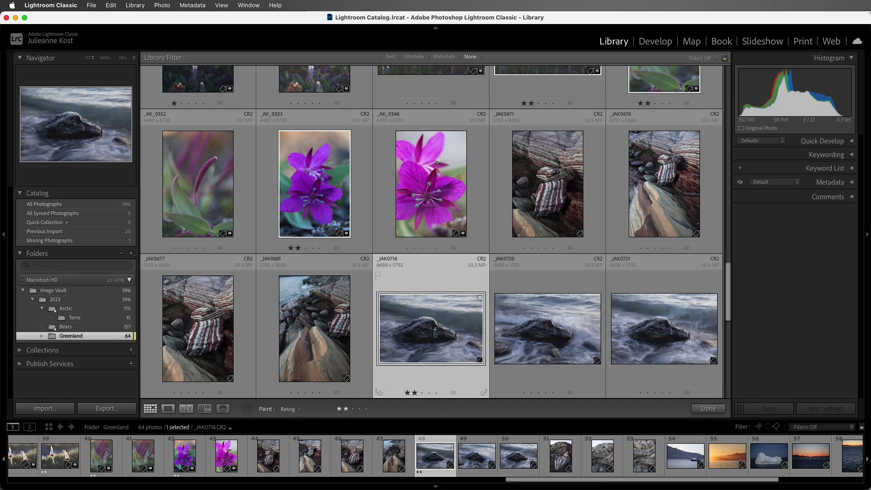
{"action": "left_click", "coordinate": [647, 323]}
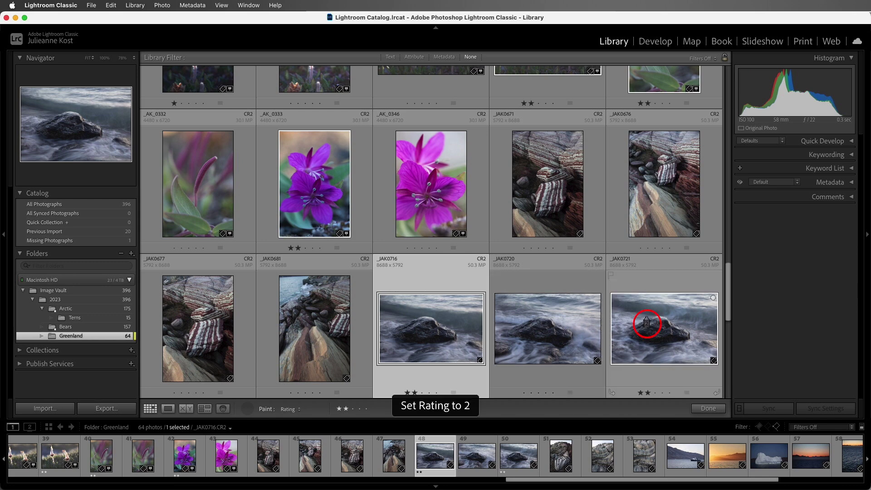
{"action": "scroll", "coordinate": [648, 345], "scroll_direction": "down", "scroll_amount": 1}
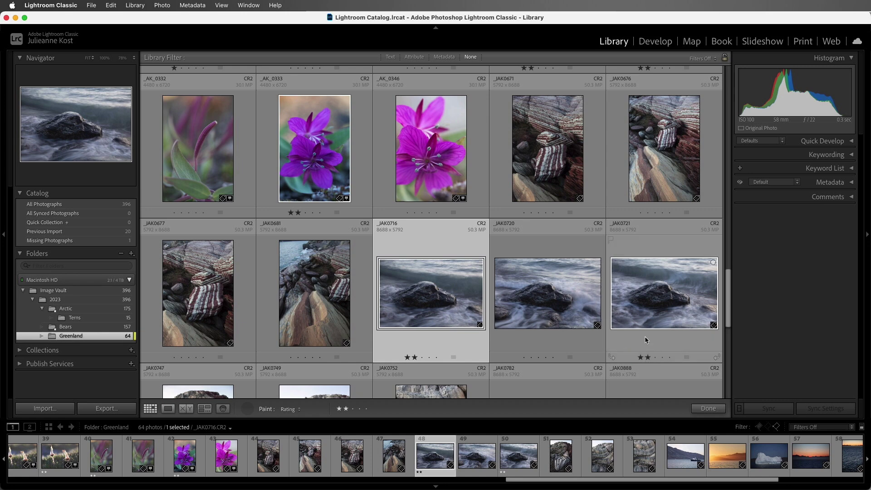
{"action": "scroll", "coordinate": [645, 331], "scroll_direction": "down", "scroll_amount": 4}
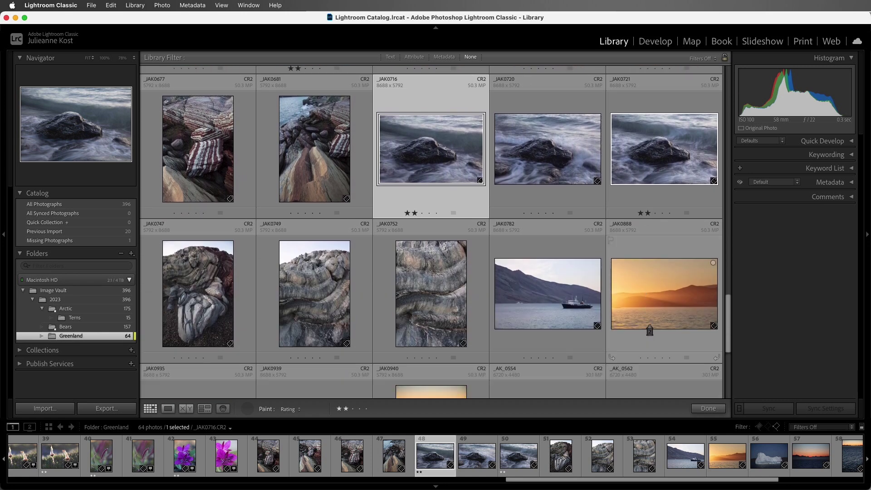
{"action": "scroll", "coordinate": [650, 331], "scroll_direction": "down", "scroll_amount": 1}
{"action": "left_click", "coordinate": [641, 283]}
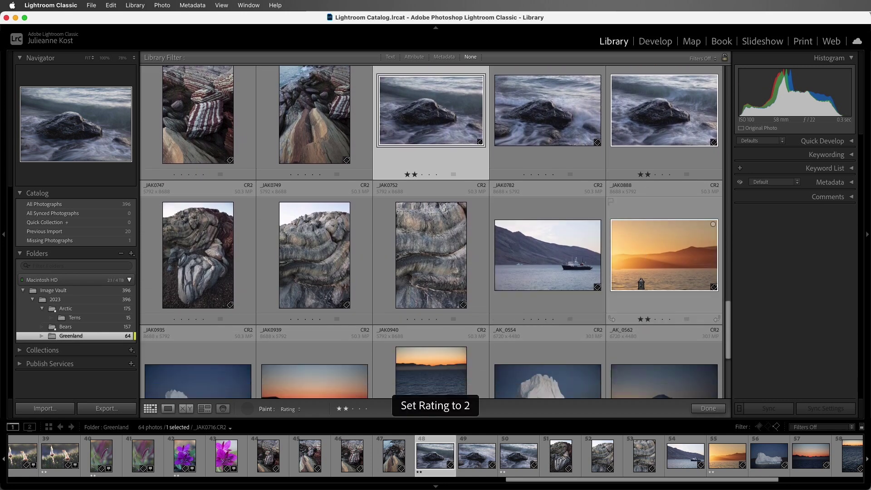
{"action": "left_click", "coordinate": [557, 276]}
{"action": "left_click", "coordinate": [198, 271]}
{"action": "scroll", "coordinate": [198, 271], "scroll_direction": "down", "scroll_amount": 3}
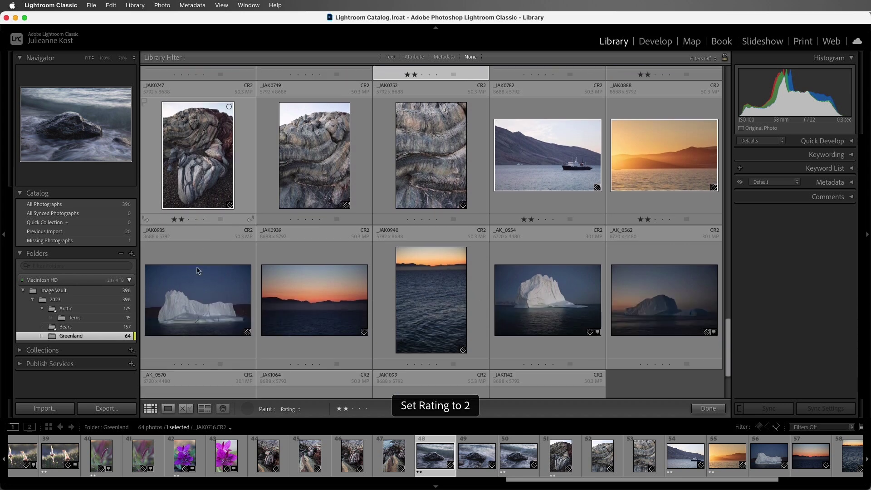
{"action": "scroll", "coordinate": [198, 271], "scroll_direction": "down", "scroll_amount": 1}
{"action": "left_click", "coordinate": [200, 273]}
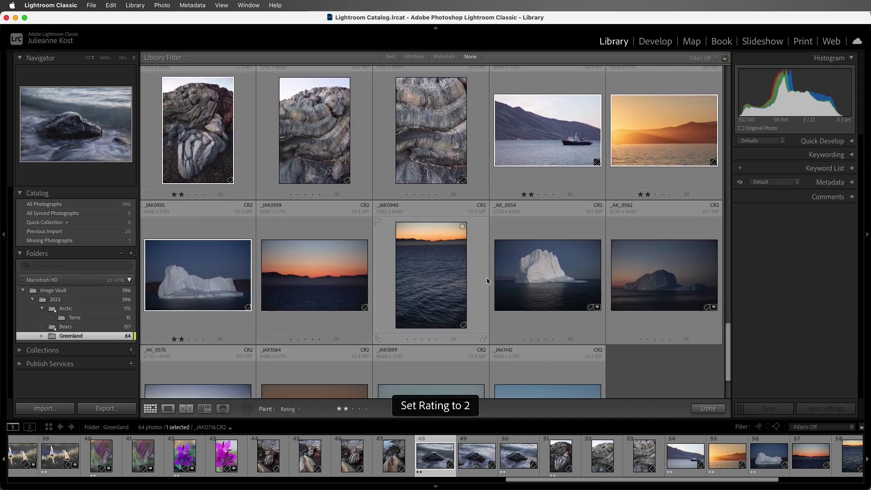
{"action": "left_click", "coordinate": [544, 284]}
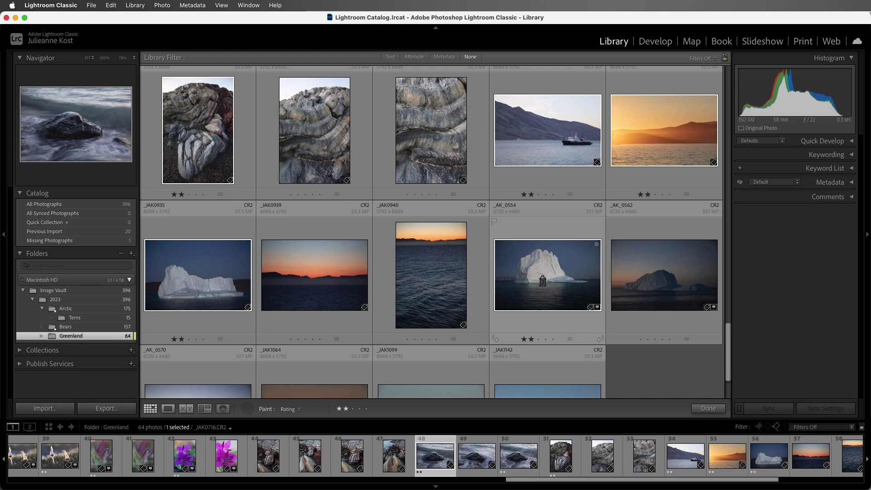
In the Attribute filter, clear the flag filter and show ratings ≥ two stars
{"action": "left_click", "coordinate": [414, 57]}
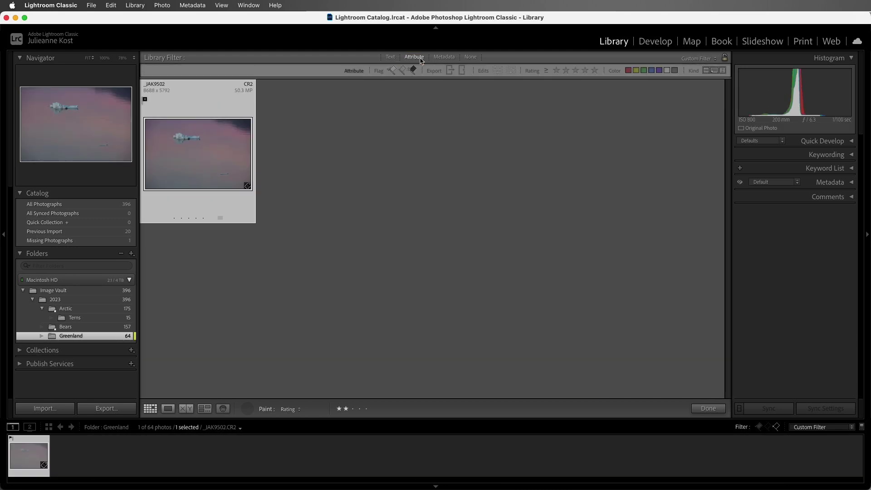
{"action": "left_click", "coordinate": [413, 70]}
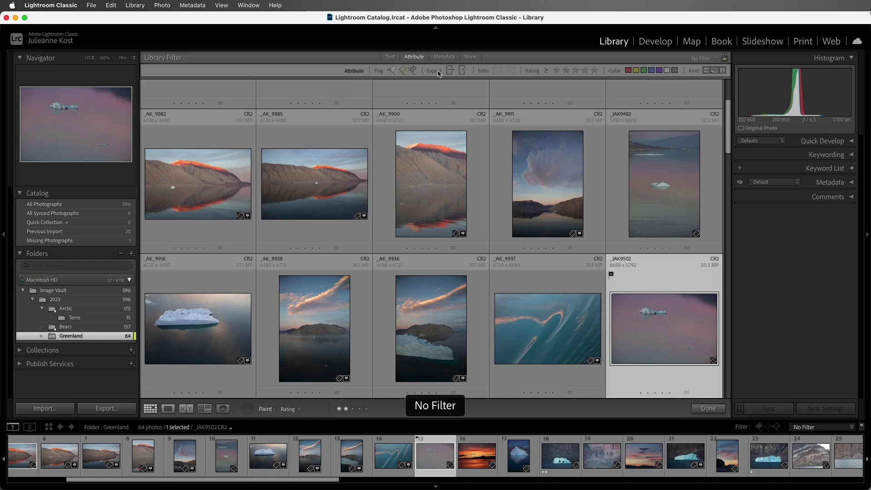
{"action": "left_click", "coordinate": [567, 70]}
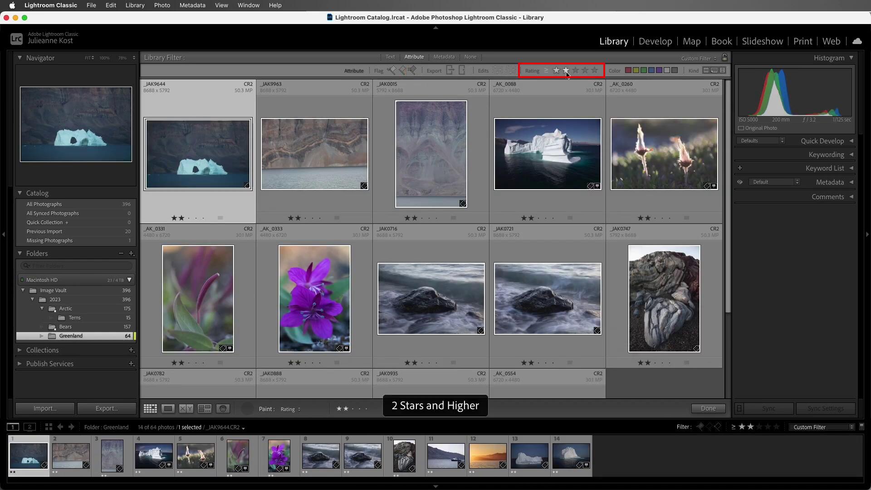
{"action": "left_click", "coordinate": [546, 72]}
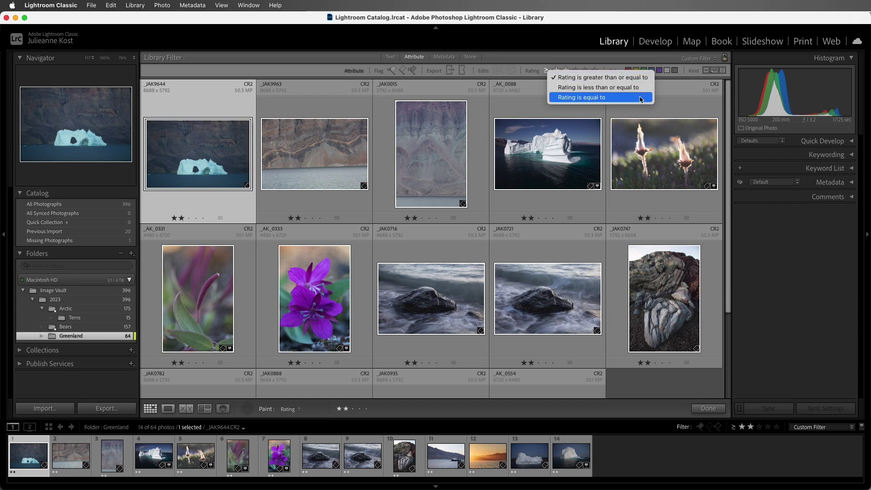
{"action": "left_click", "coordinate": [615, 80]}
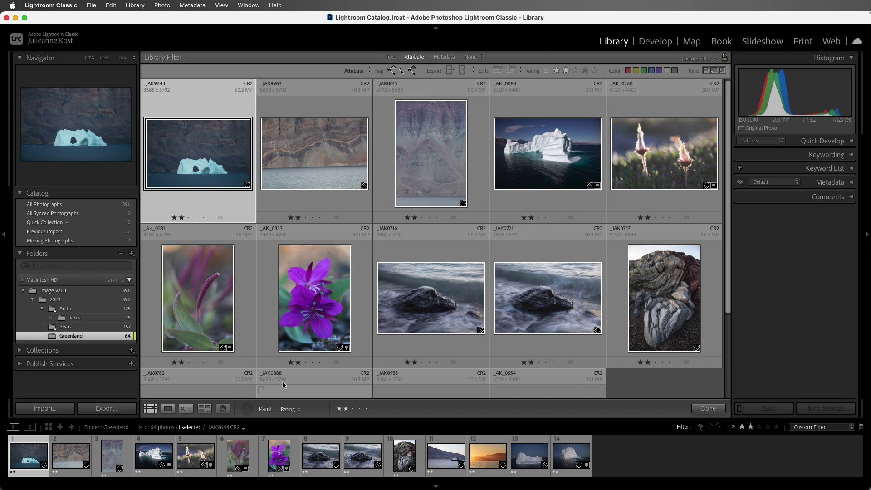
Return the Painter tool to the toolbar and select the _JAK0716 rock photo
{"action": "left_click", "coordinate": [247, 409]}
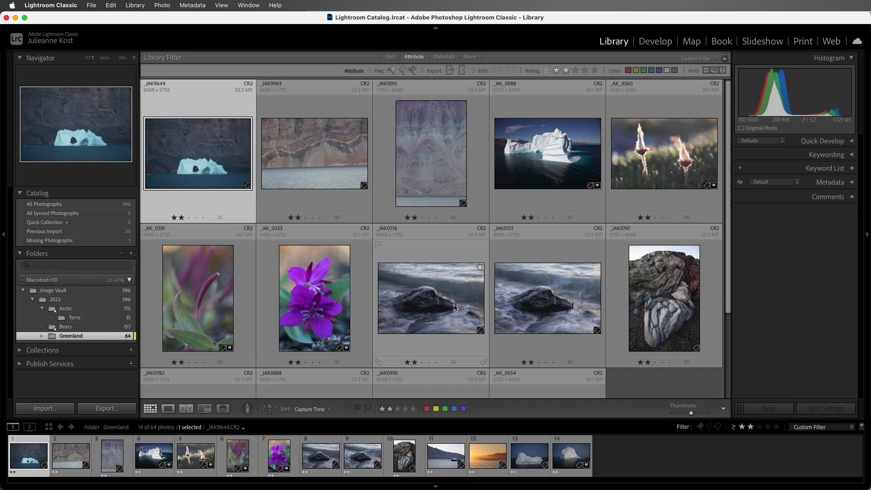
{"action": "left_click", "coordinate": [457, 309]}
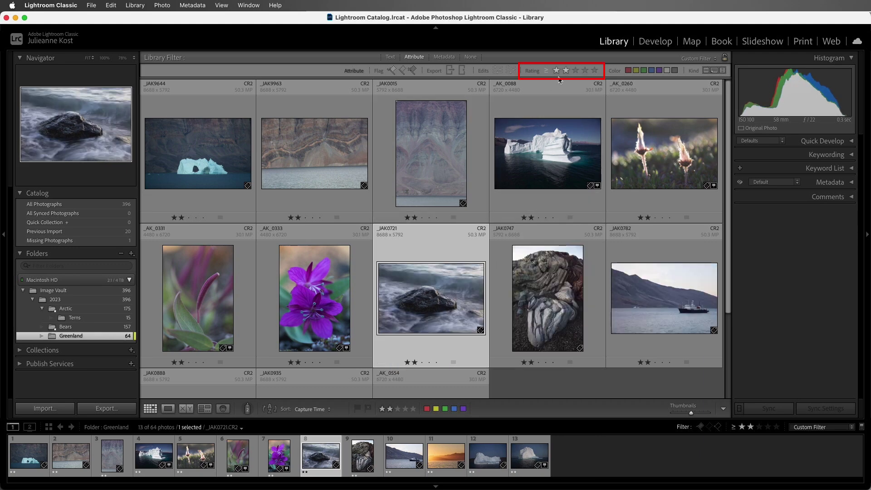
Clear the Library filters to show all 64 photos, then label _JAK1099 yellow
{"action": "left_click", "coordinate": [471, 58]}
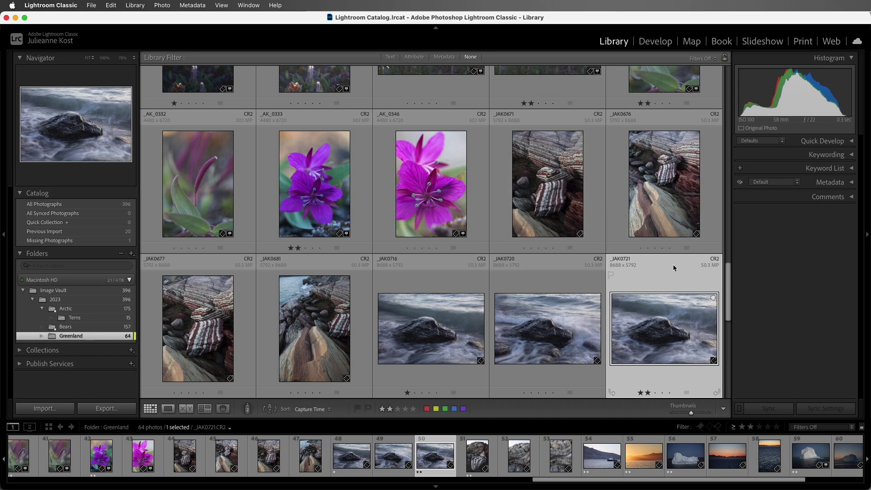
{"action": "scroll", "coordinate": [719, 334], "scroll_direction": "down", "scroll_amount": 5}
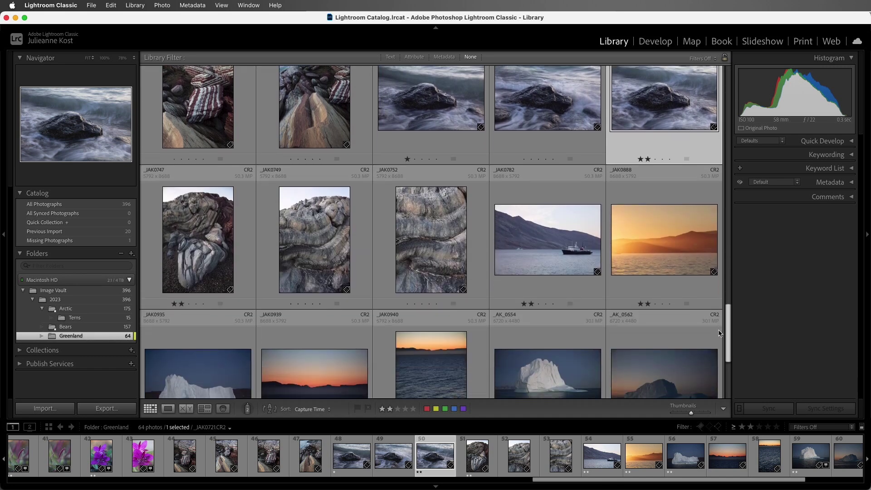
{"action": "scroll", "coordinate": [719, 333], "scroll_direction": "down", "scroll_amount": 5}
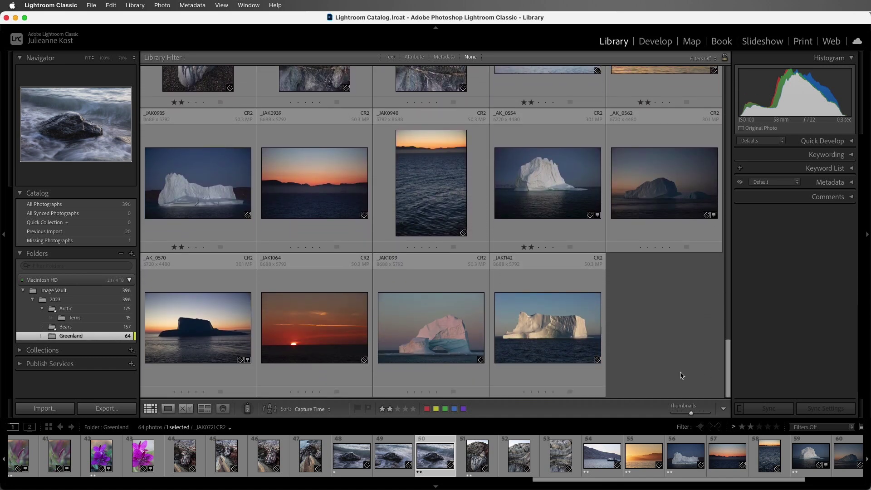
{"action": "left_click", "coordinate": [445, 345]}
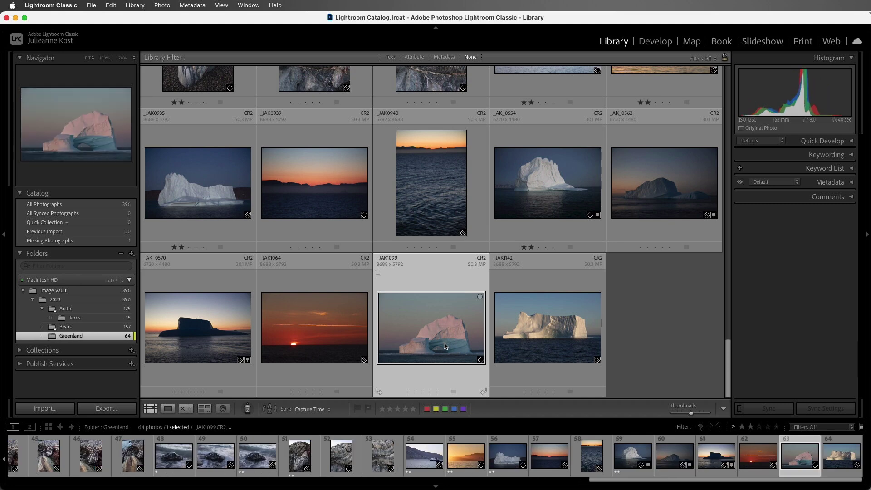
{"action": "left_click", "coordinate": [436, 409]}
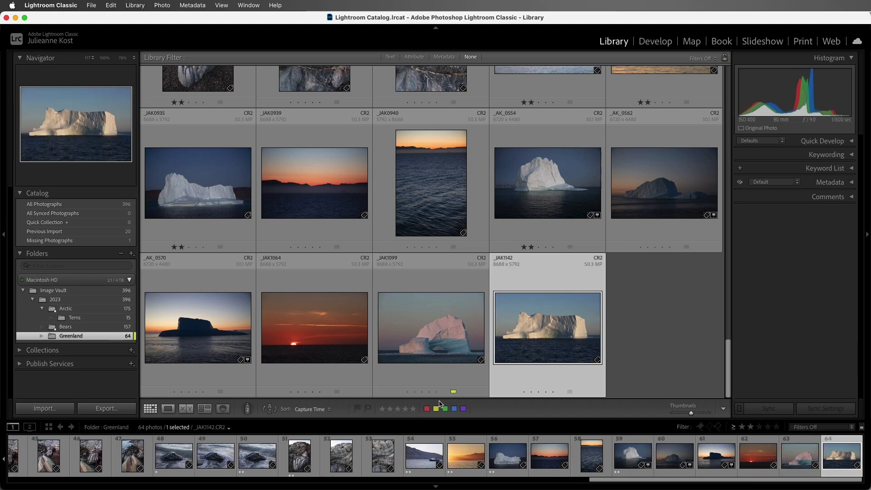